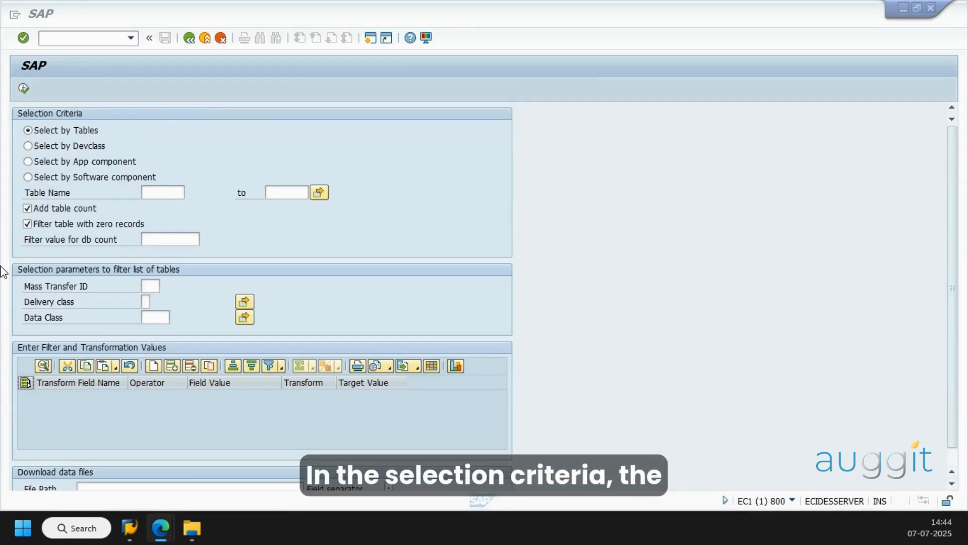
# Select by software component SAP_FIN and set the filter value for db count to 1.
pyautogui.click(50, 180)
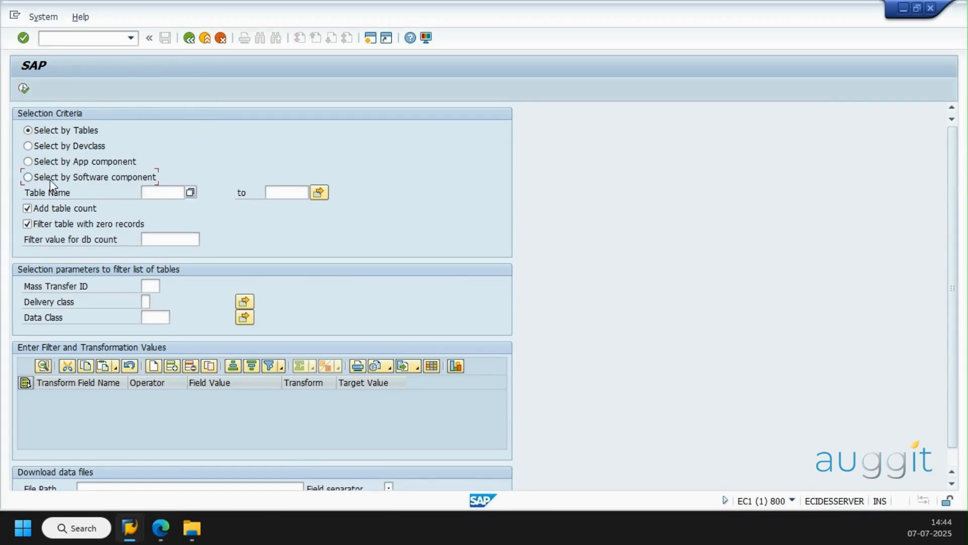
pyautogui.click(163, 194)
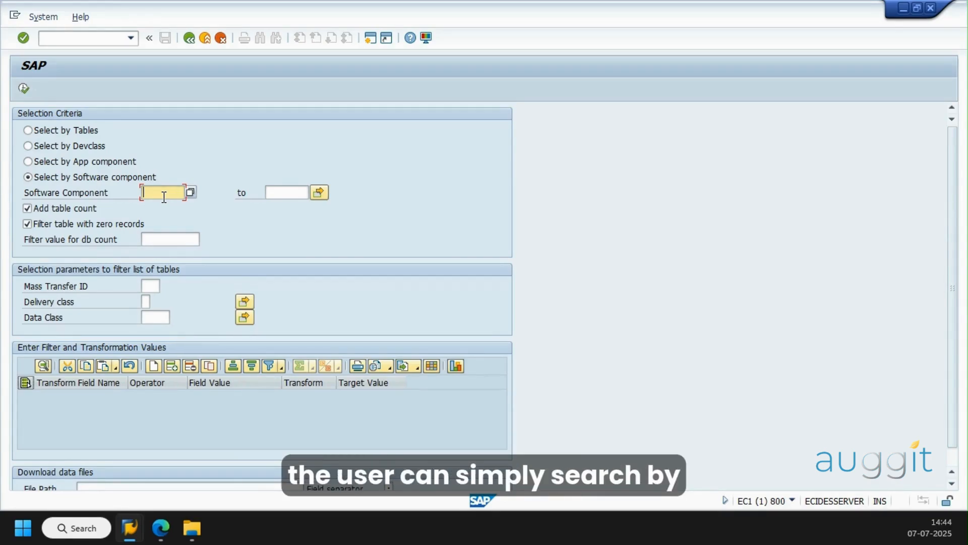
pyautogui.write('SAP_FIN')
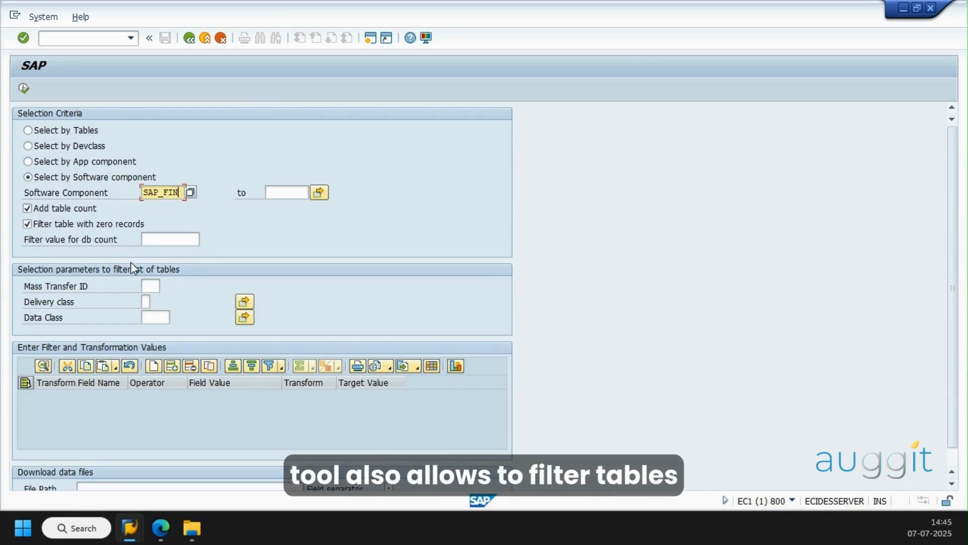
pyautogui.click(167, 241)
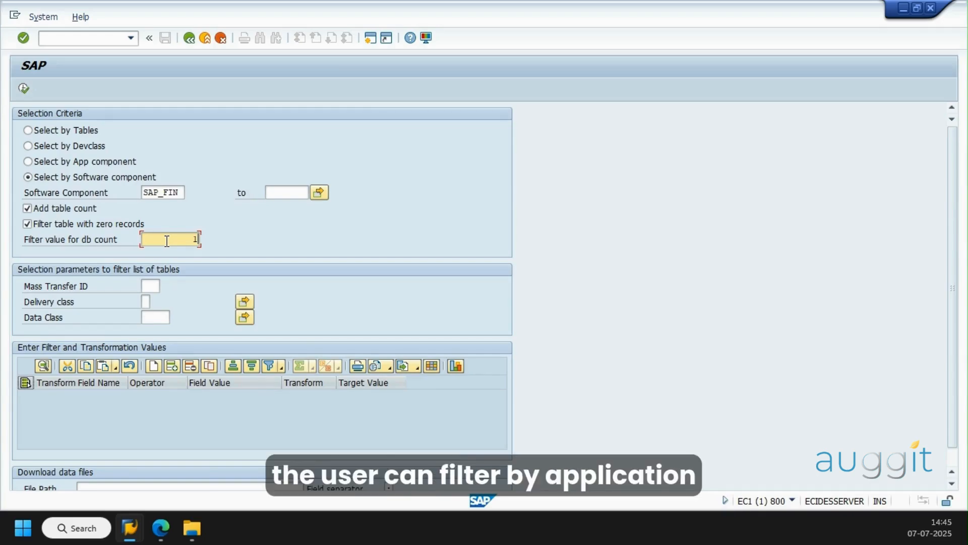
# Try the selection by App component and by Devclass without entering any values.
pyautogui.click(88, 163)
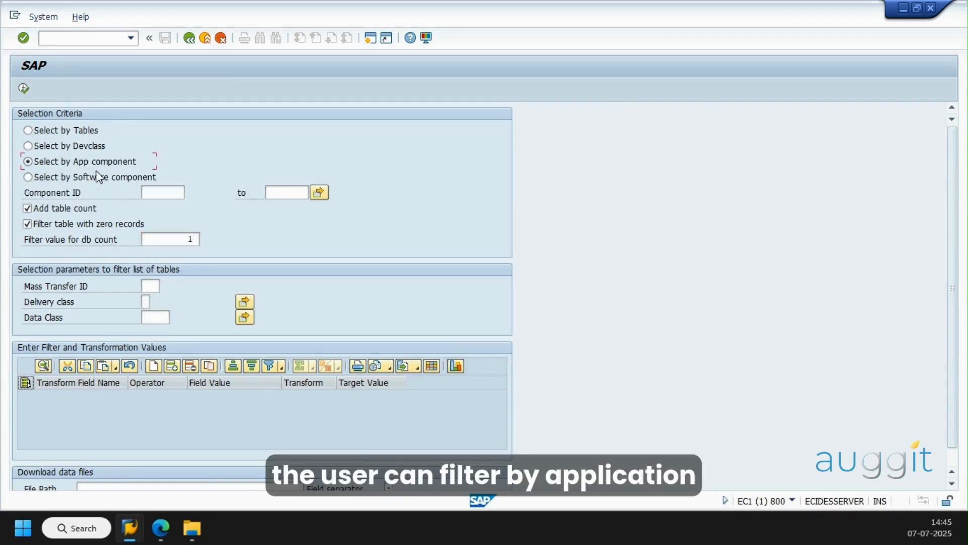
pyautogui.click(175, 198)
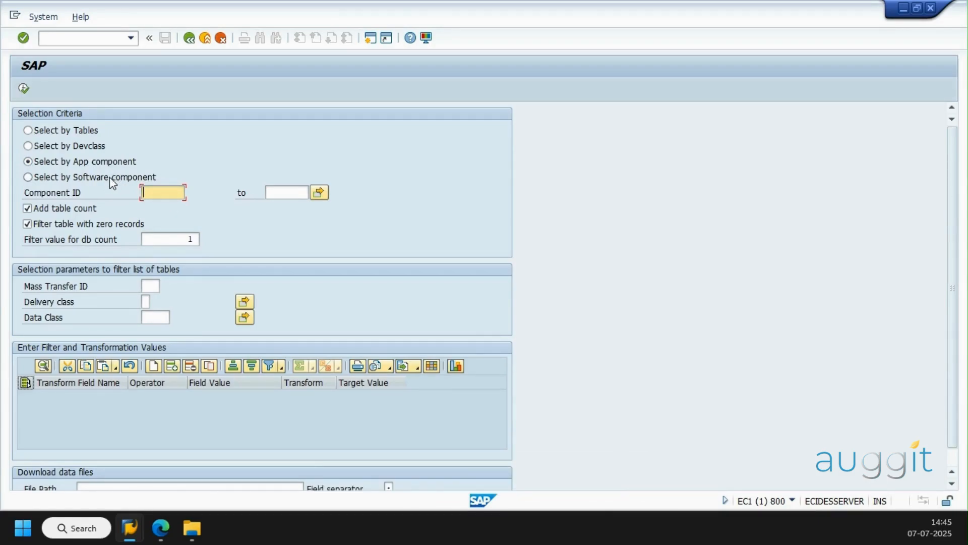
pyautogui.click(50, 149)
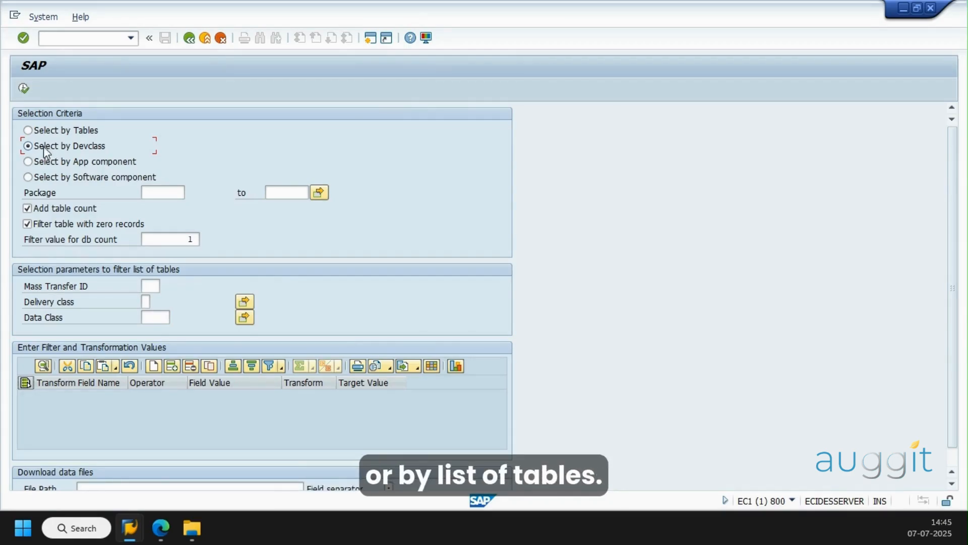
# Select by tables, using BKPF and BSEG as the single values for the table name.
pyautogui.click(87, 130)
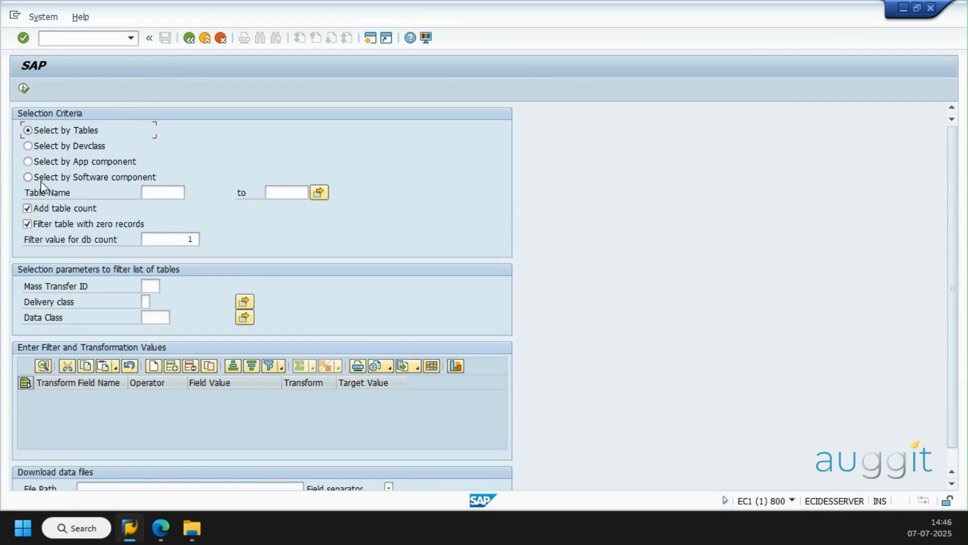
pyautogui.click(166, 190)
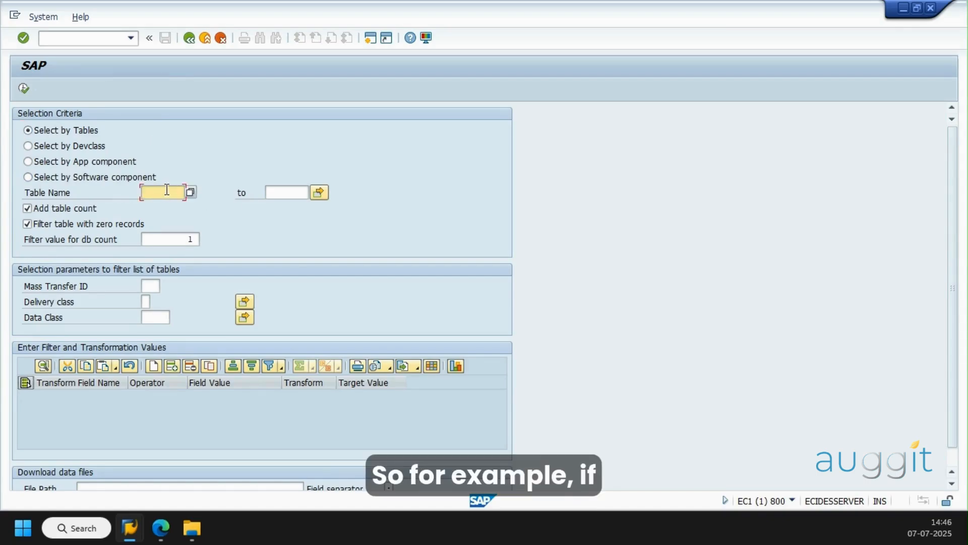
pyautogui.write('BKPF')
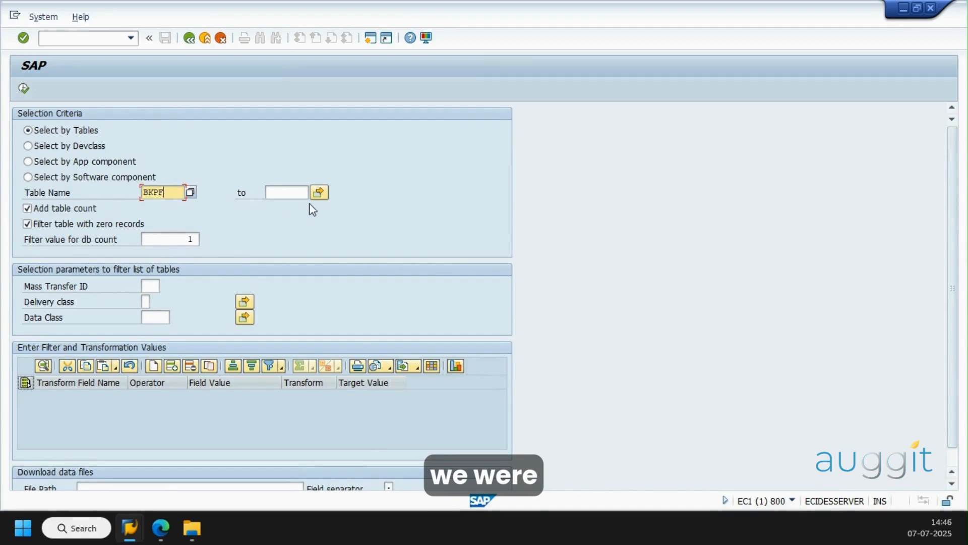
pyautogui.click(320, 198)
pyautogui.click(74, 212)
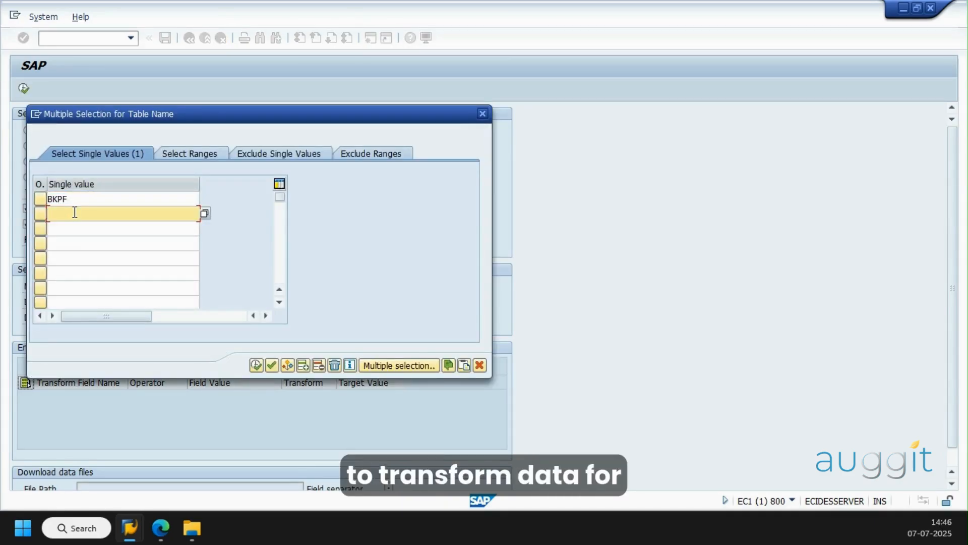
pyautogui.write('BSEG')
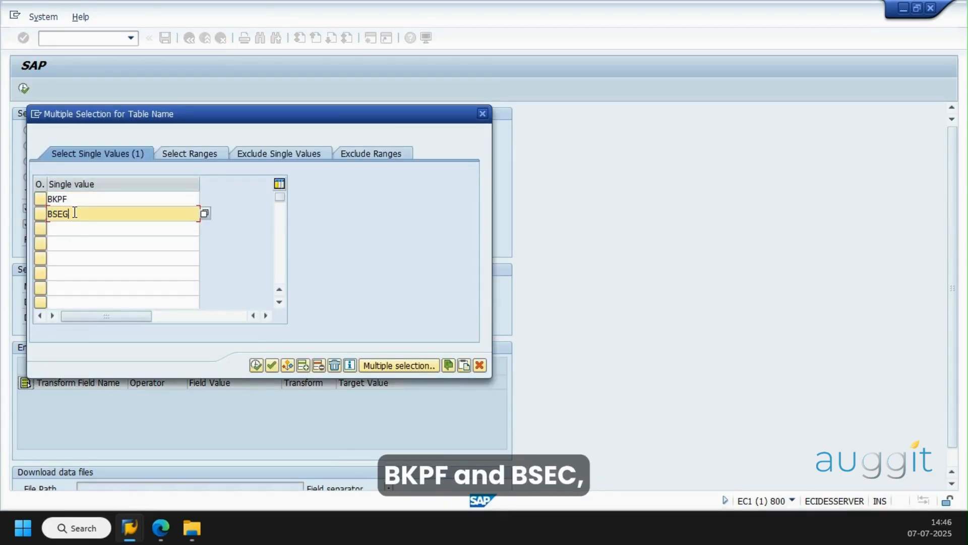
pyautogui.click(255, 367)
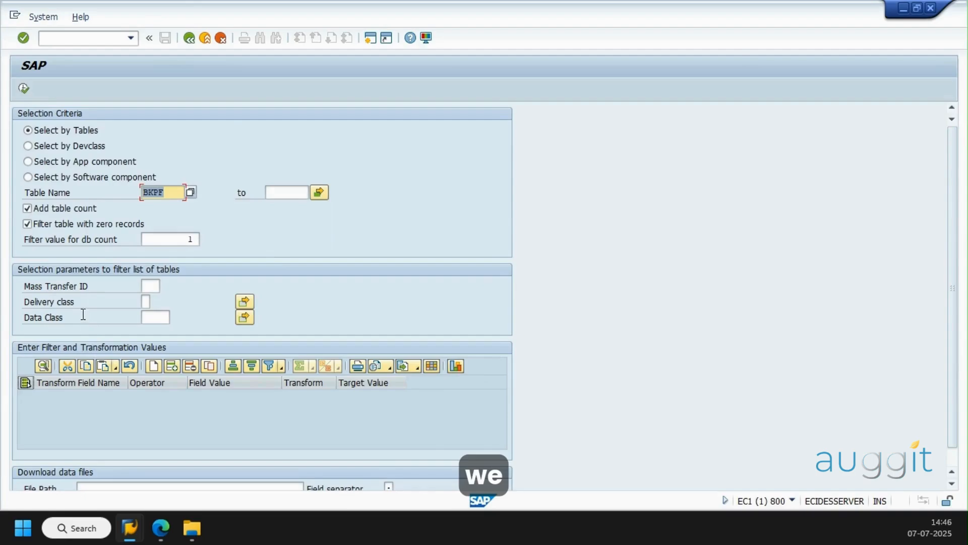
# Set the Mass Transfer ID to 00A in the parameters that filter the list of tables.
pyautogui.click(151, 286)
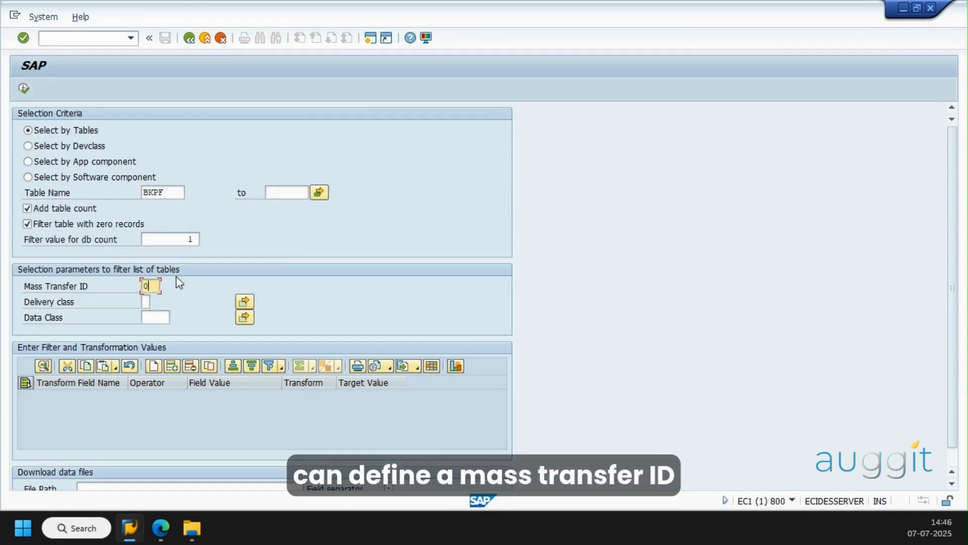
pyautogui.write('00A')
pyautogui.press('Tab')
pyautogui.press('Tab')
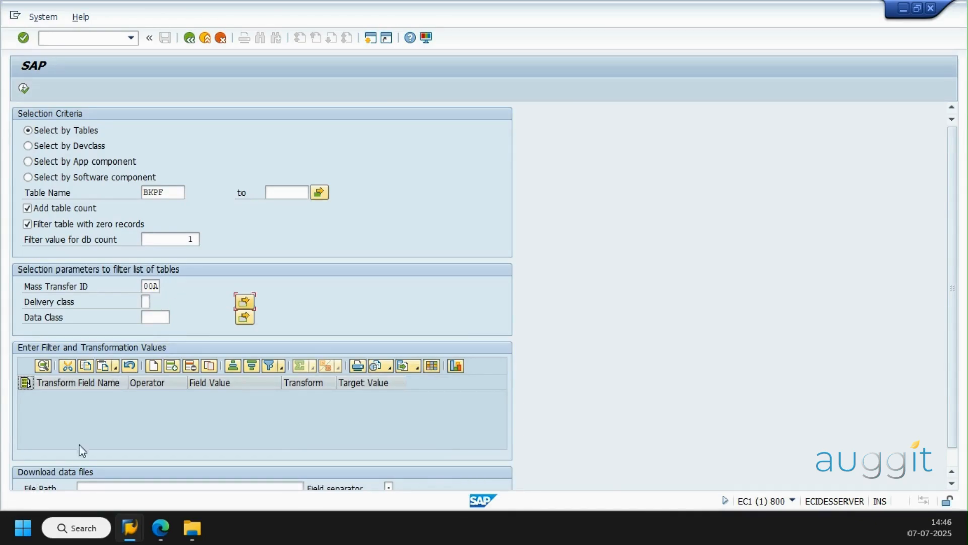
# Add a filter row for field BUKRS with operator EQ and field value IN47.
pyautogui.click(153, 365)
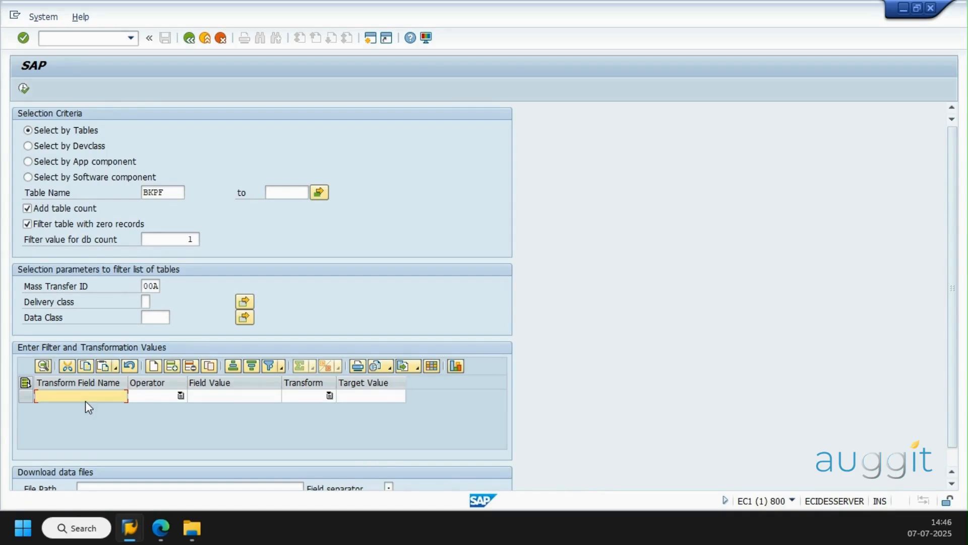
pyautogui.write('BUKRS')
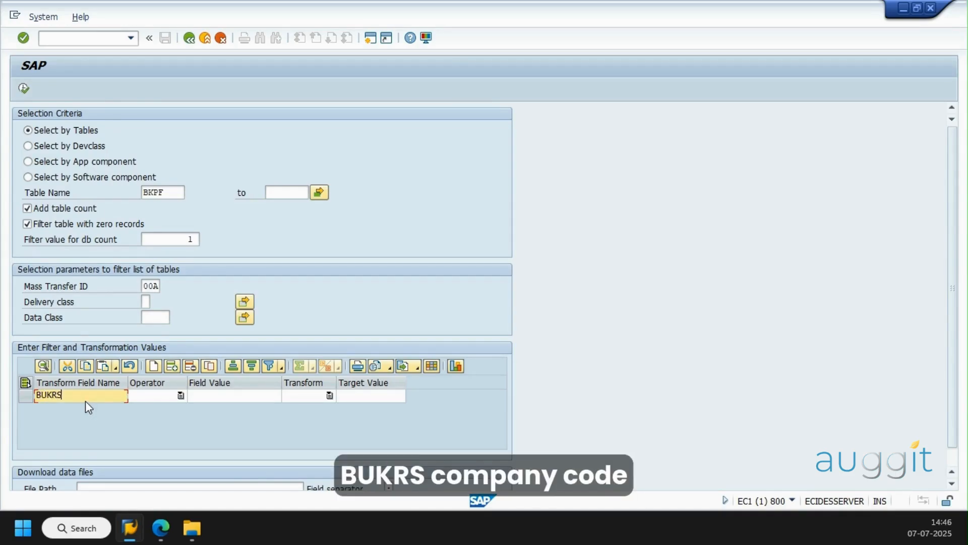
pyautogui.press('Tab')
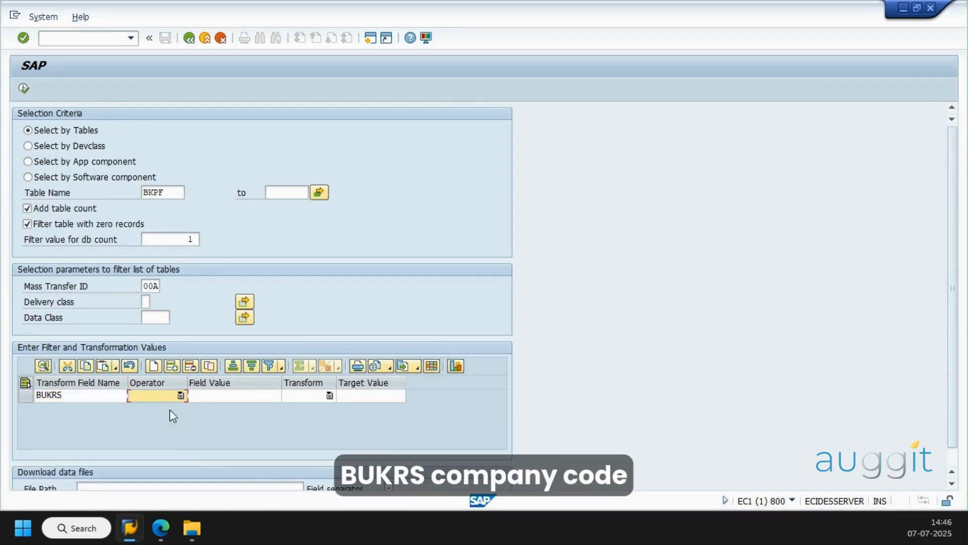
pyautogui.click(180, 395)
pyautogui.click(174, 418)
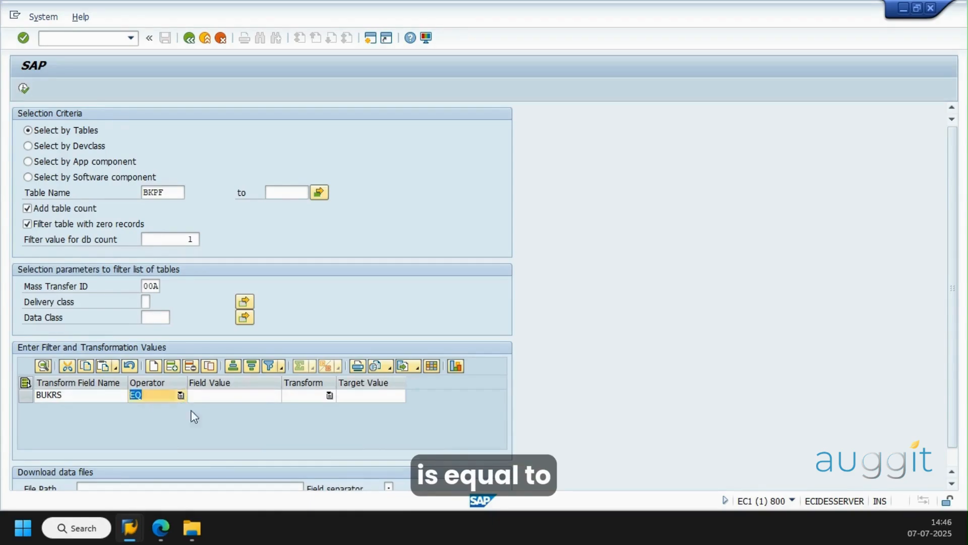
pyautogui.click(242, 395)
pyautogui.write('IN47')
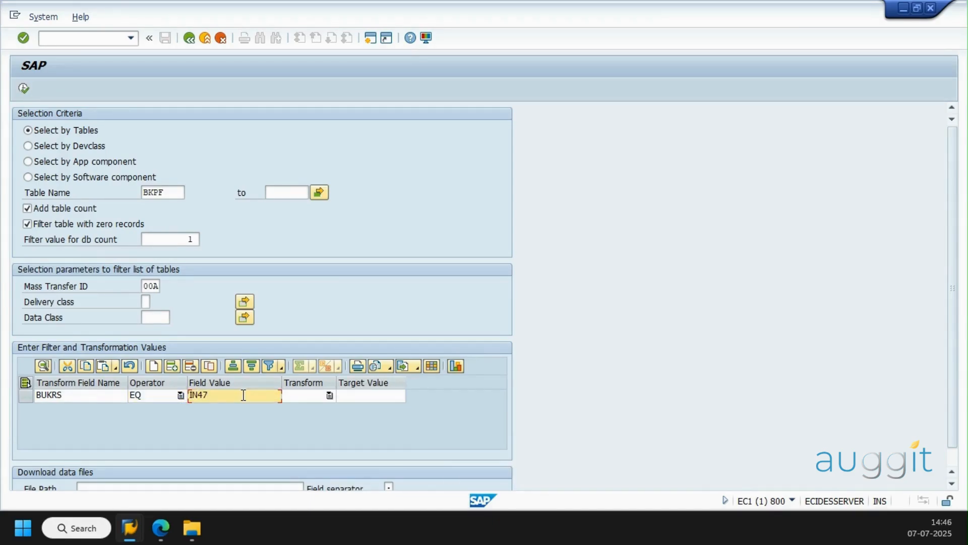
# Add a second filter row for field MANDT with operator EQ and field value 800.
pyautogui.click(153, 367)
pyautogui.write('MANDT')
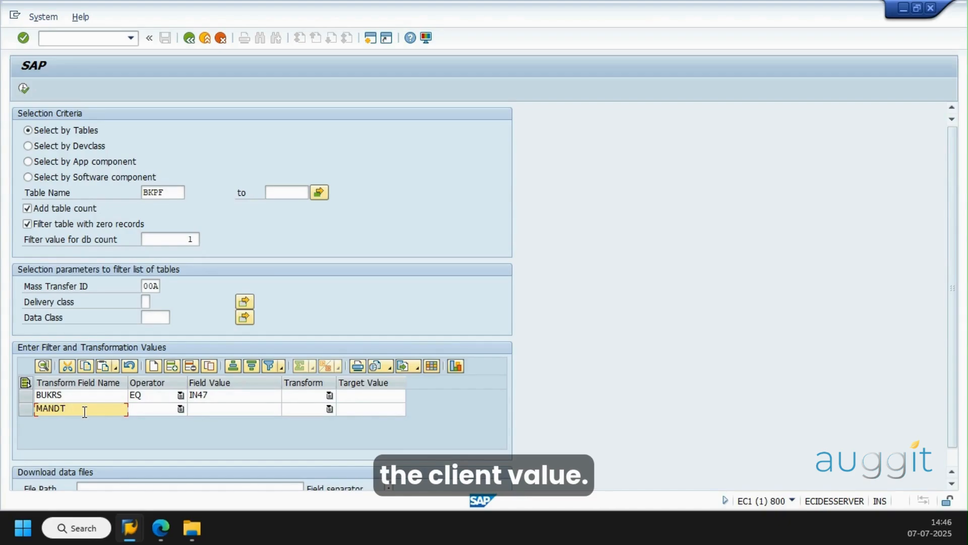
pyautogui.click(180, 409)
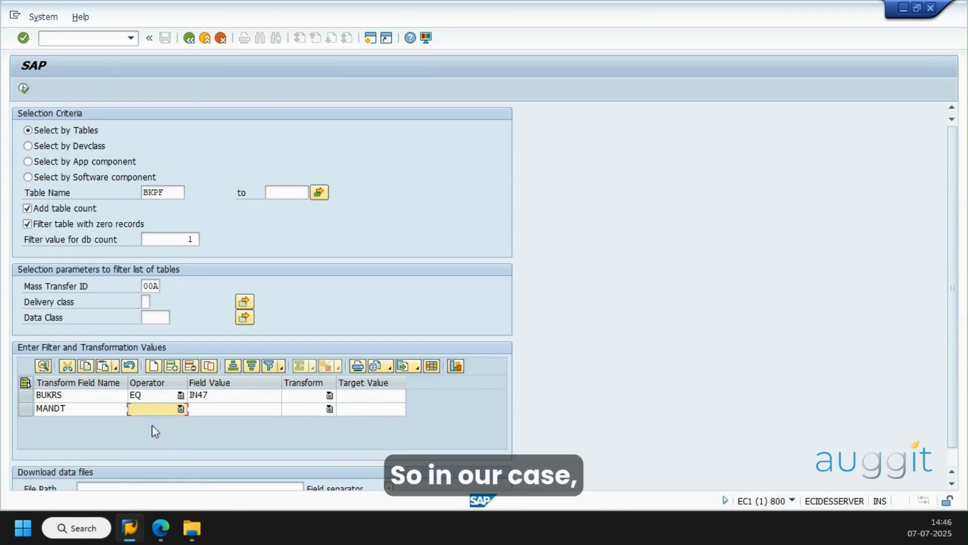
pyautogui.click(181, 410)
pyautogui.click(158, 424)
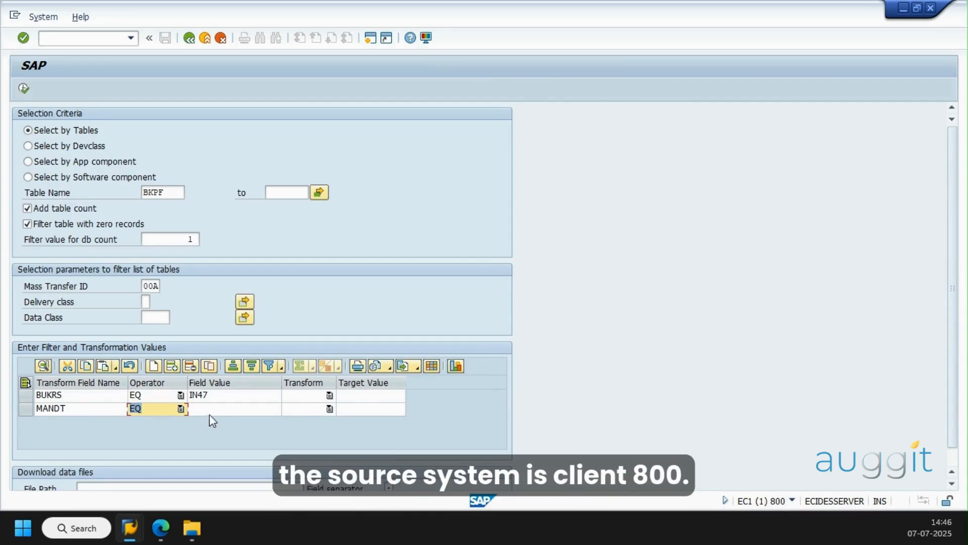
pyautogui.click(214, 412)
pyautogui.write('8')
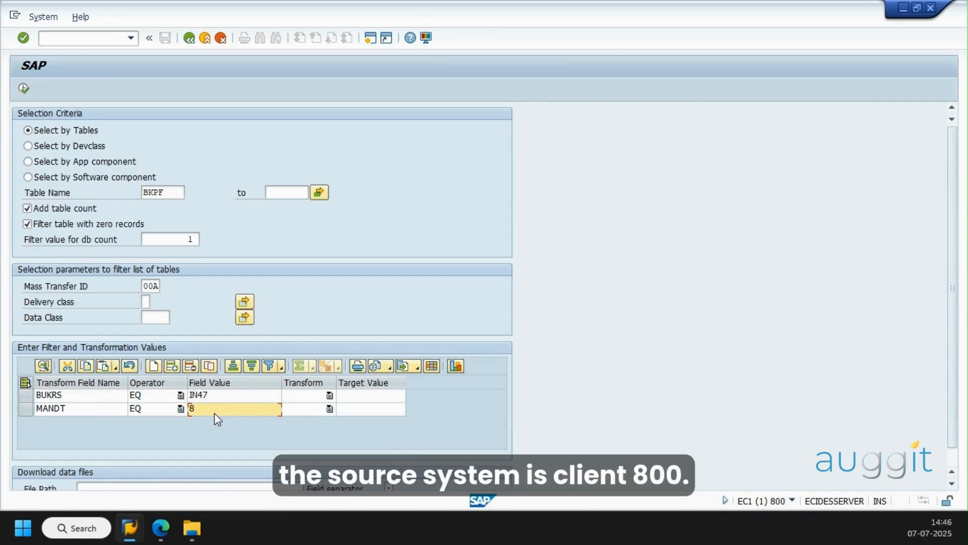
pyautogui.write('00')
# Mark the MANDT row for transformation with X and set its target value to 400.
pyautogui.click(310, 409)
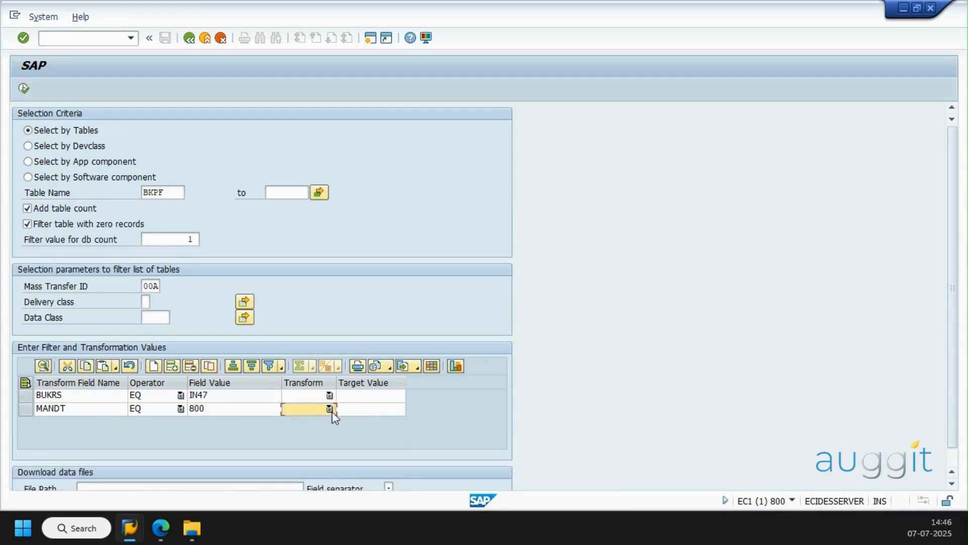
pyautogui.click(329, 409)
pyautogui.click(293, 424)
pyautogui.click(371, 411)
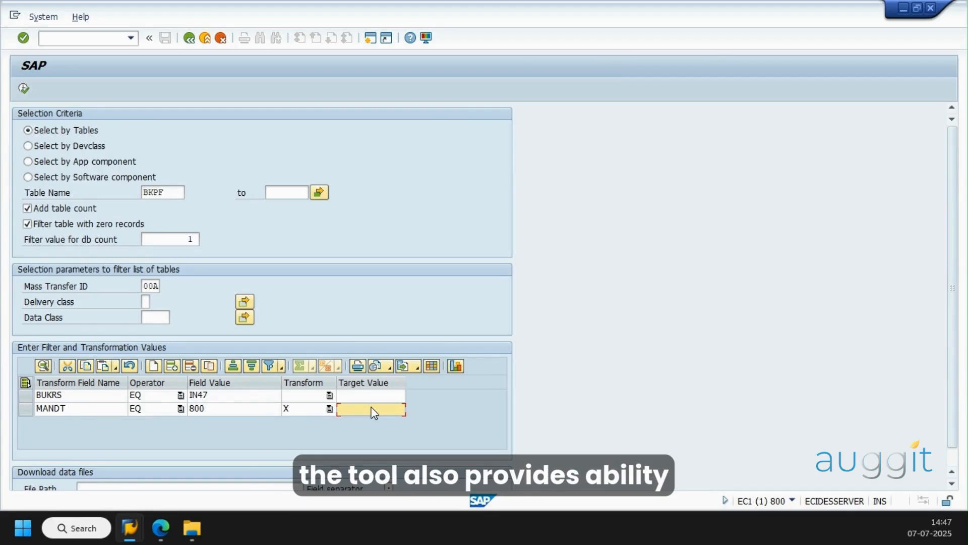
pyautogui.click(373, 409)
pyautogui.write('400')
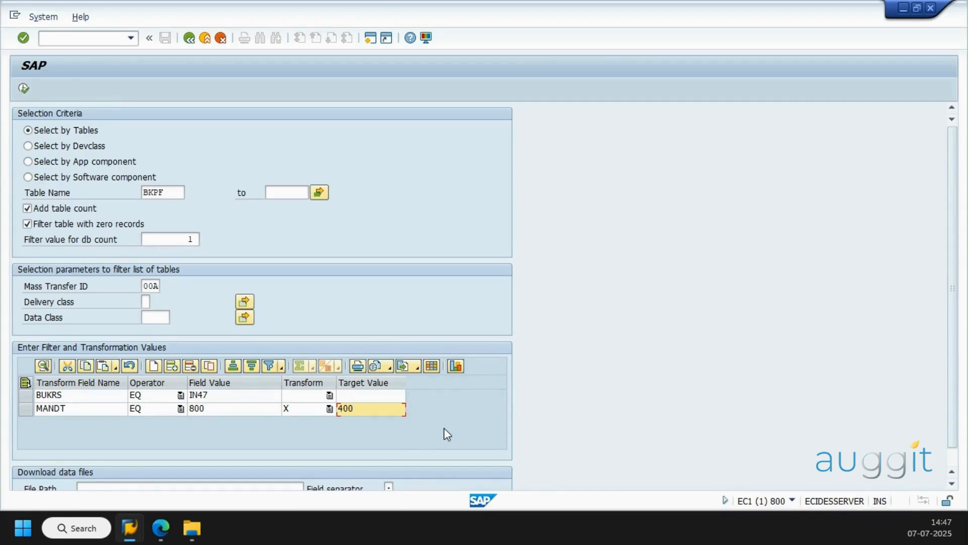
# Try to execute the selection, and set the Transform option of the BUKRS row to blank.
pyautogui.click(23, 90)
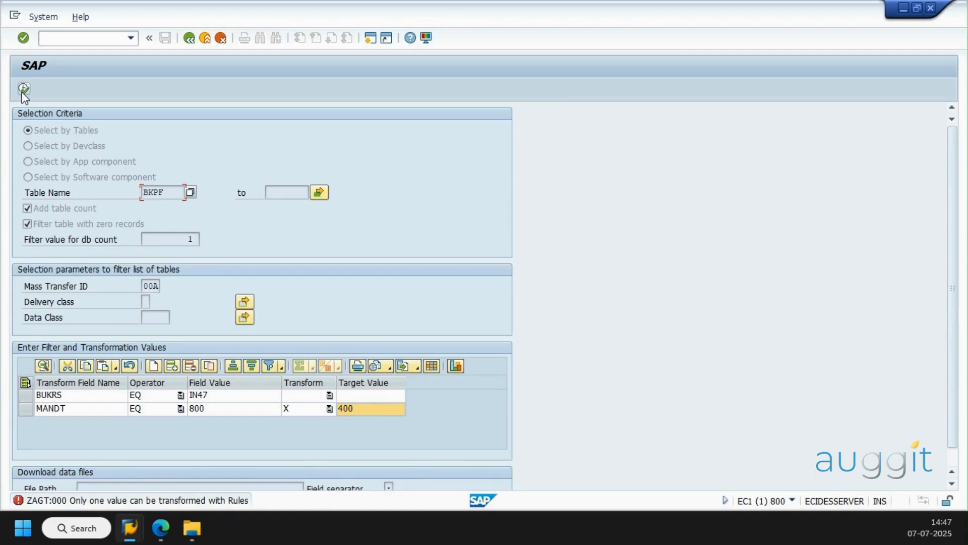
pyautogui.click(328, 395)
pyautogui.click(318, 419)
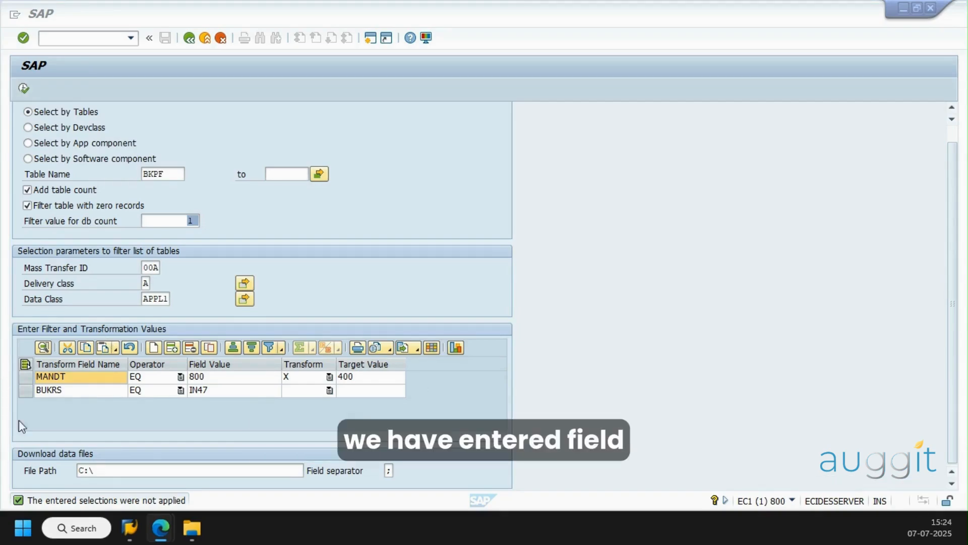
# Review the BUKRS filter row and the tables entered in the multiple selection for the table name.
pyautogui.click(25, 386)
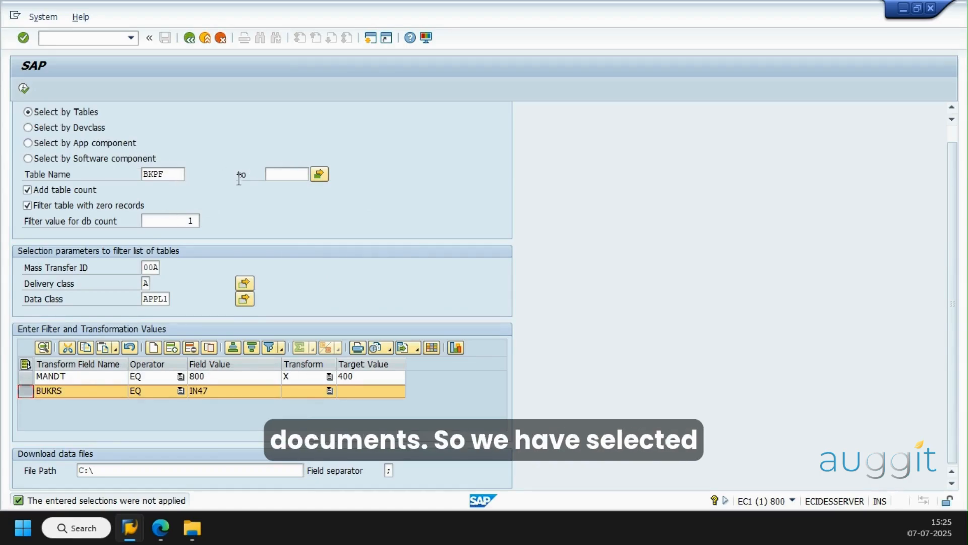
pyautogui.click(319, 174)
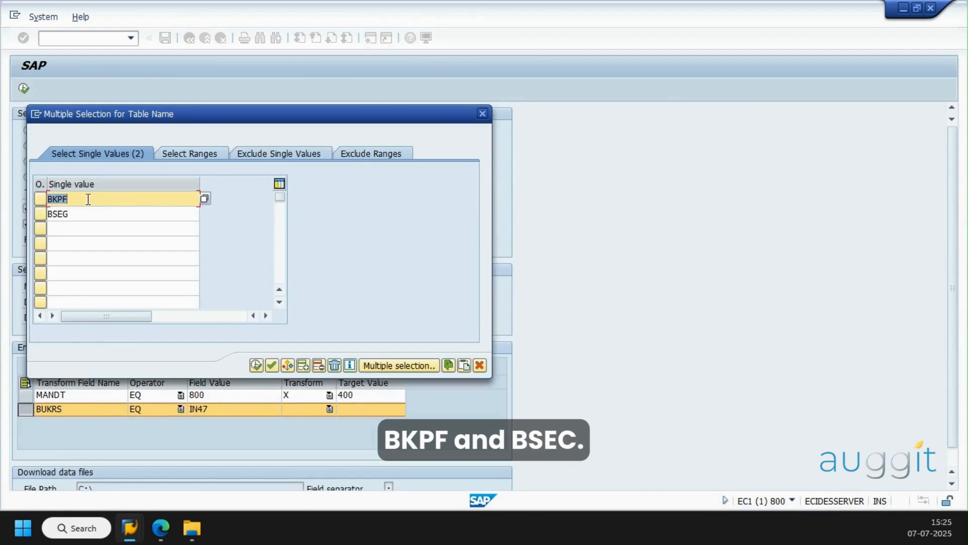
pyautogui.click(483, 115)
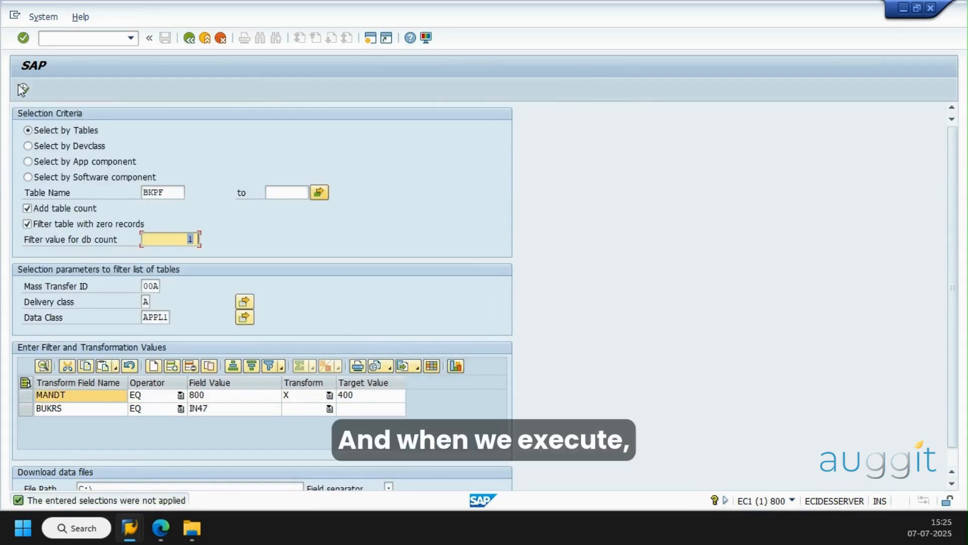
# Execute the selection and examine the client values and remaining columns of the extracted tables and rules list.
pyautogui.click(24, 89)
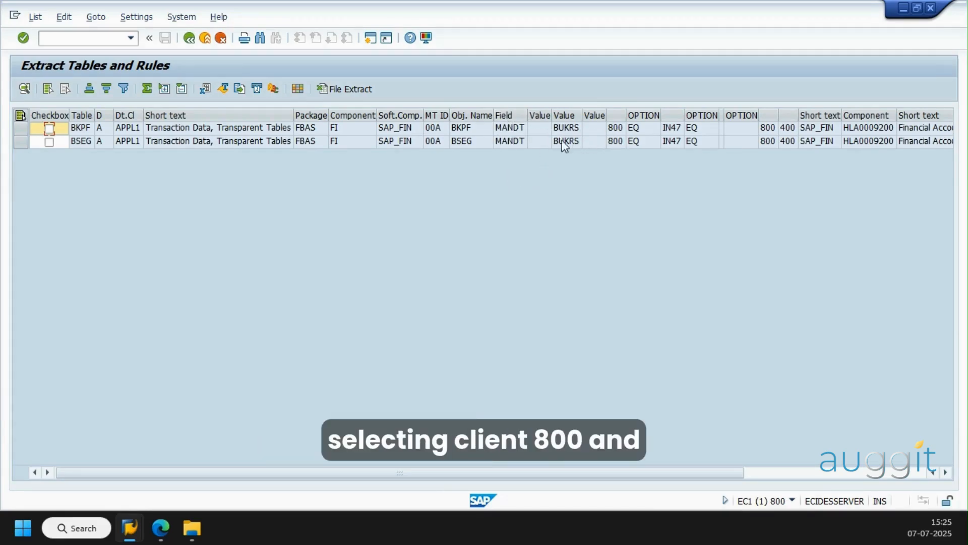
pyautogui.click(614, 130)
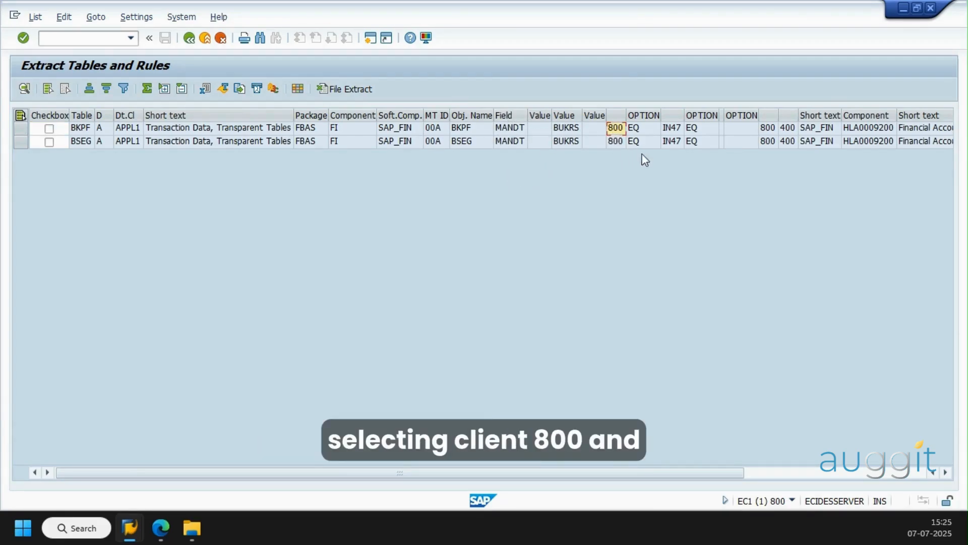
pyautogui.click(912, 474)
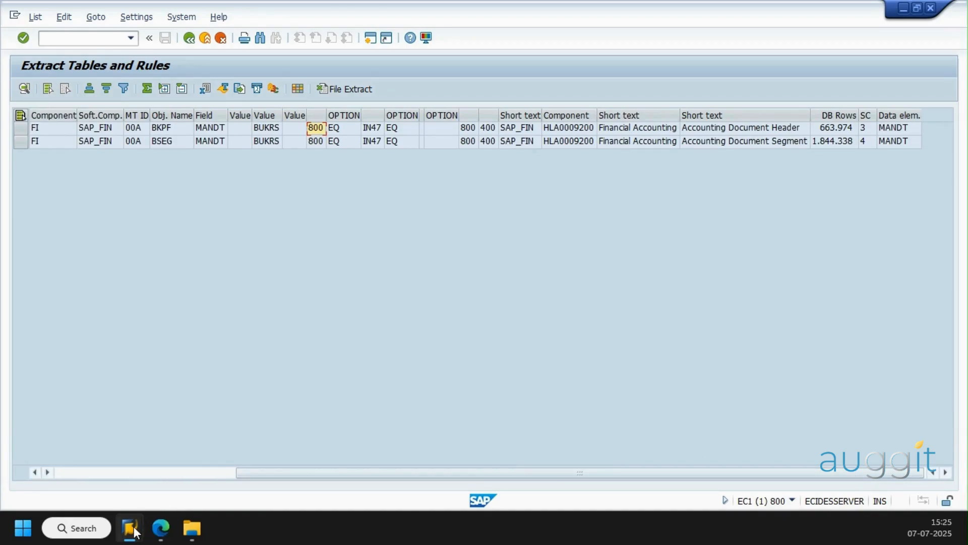
# Switch to the second EC1 session's extract list and examine its company code filter and target client columns.
pyautogui.moveTo(131, 528)
pyautogui.click(460, 448)
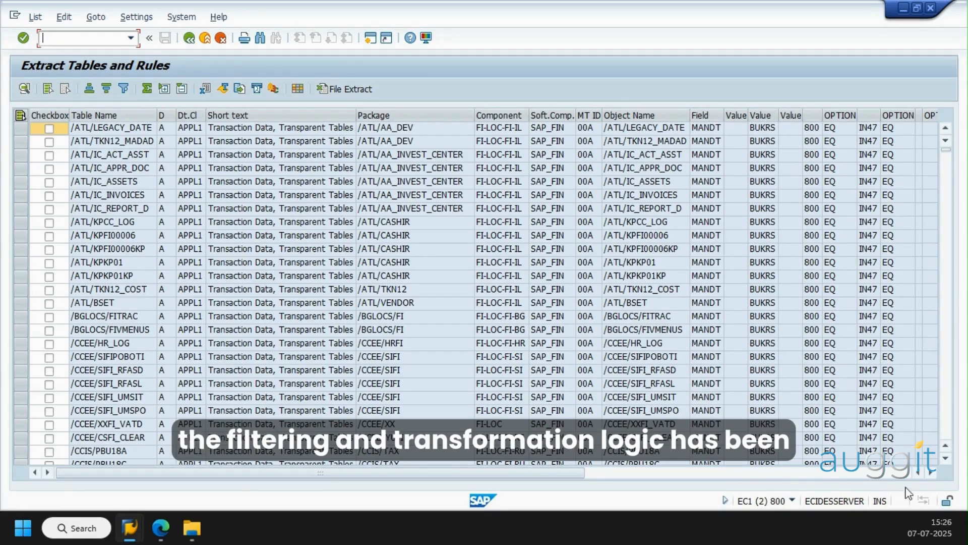
pyautogui.click(928, 474)
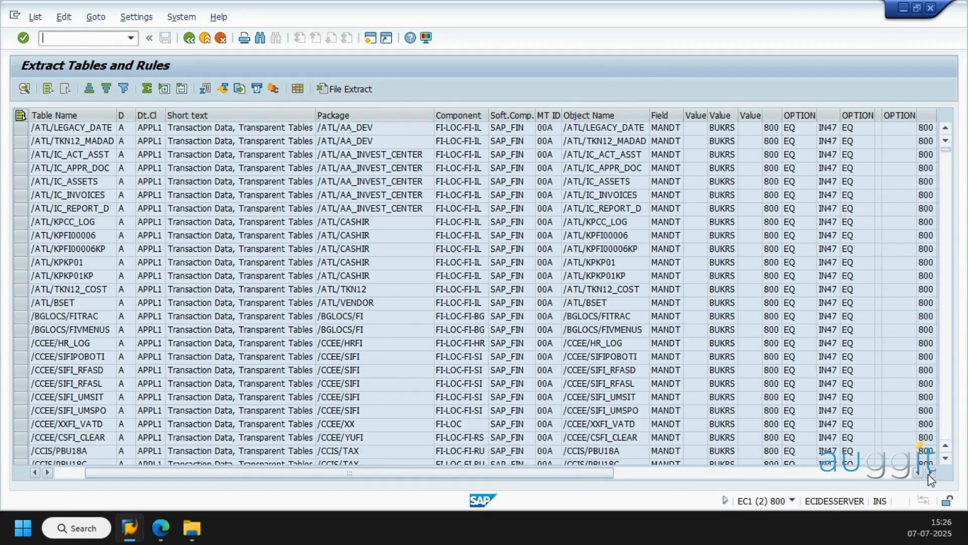
pyautogui.click(928, 473)
pyautogui.click(928, 473)
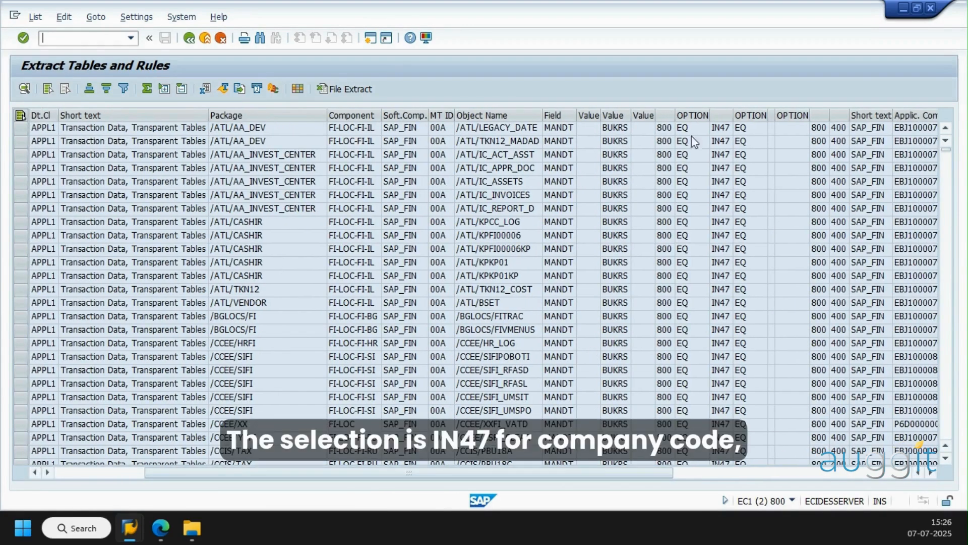
pyautogui.click(717, 115)
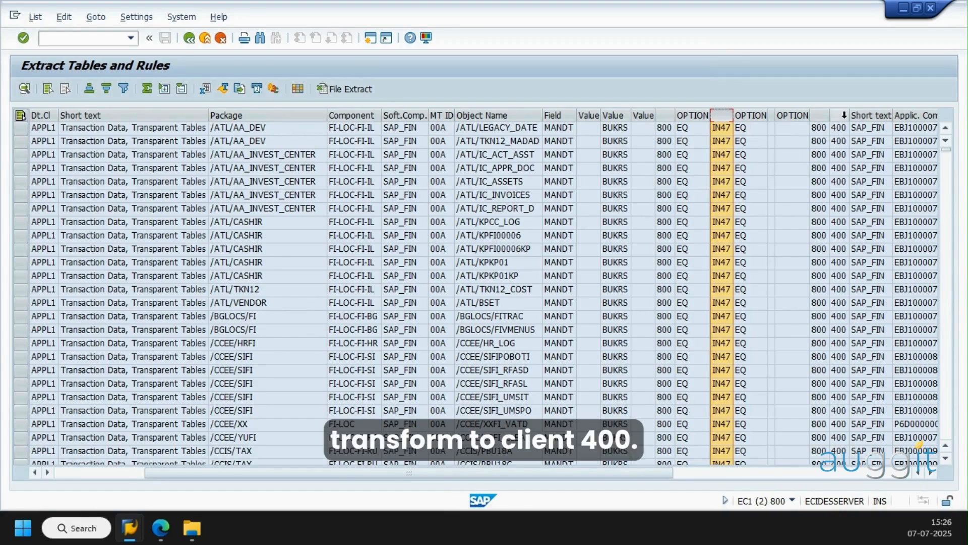
pyautogui.click(845, 115)
# Examine the database row counts for the tables in the SAP_FIN extract list.
pyautogui.click(904, 475)
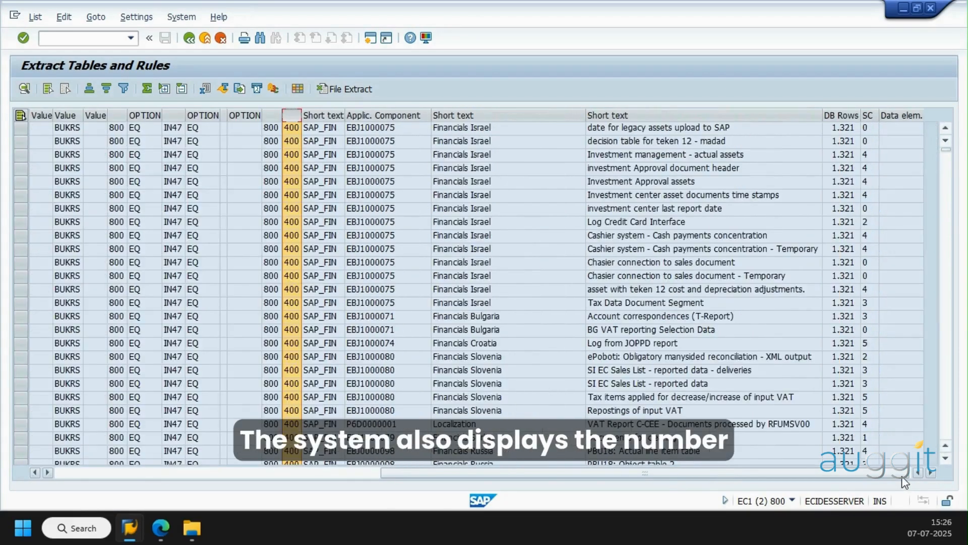
pyautogui.scroll(-4, 836, 238)
pyautogui.scroll(-12, 833, 238)
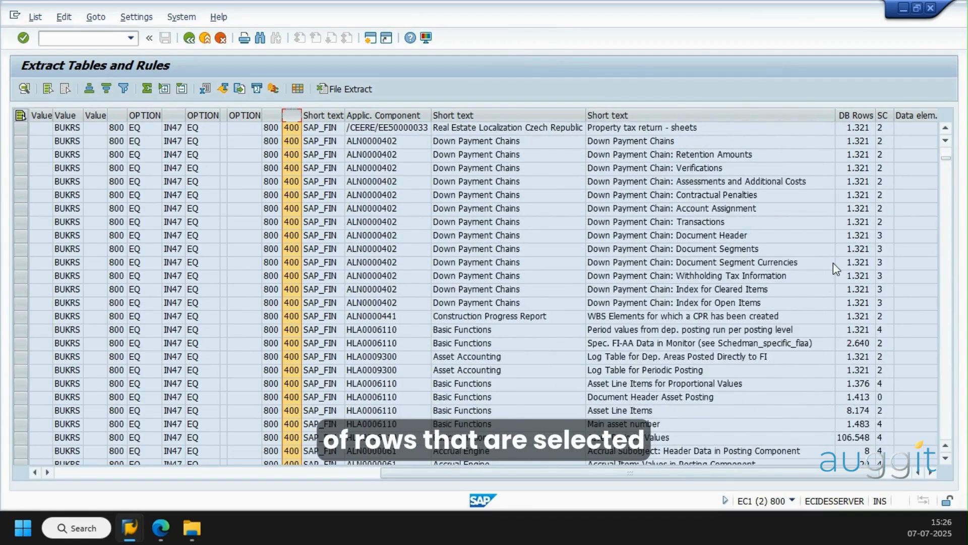
pyautogui.scroll(-11, 833, 262)
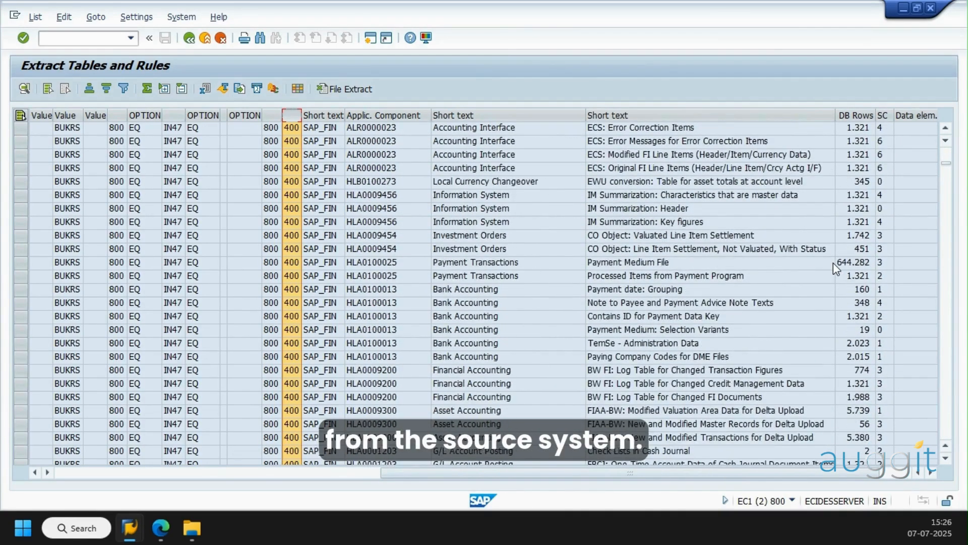
# Look through the table names, packages and components in the extract list, down to the general ledger aggregation tables.
pyautogui.moveTo(378, 473); pyautogui.dragTo(53, 473)
pyautogui.scroll(-15, 137, 263)
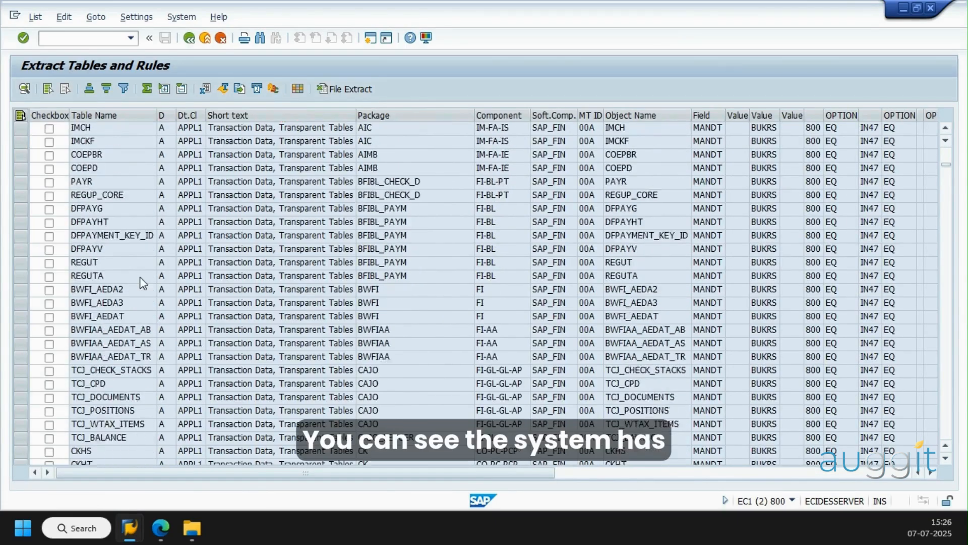
pyautogui.scroll(-15, 139, 314)
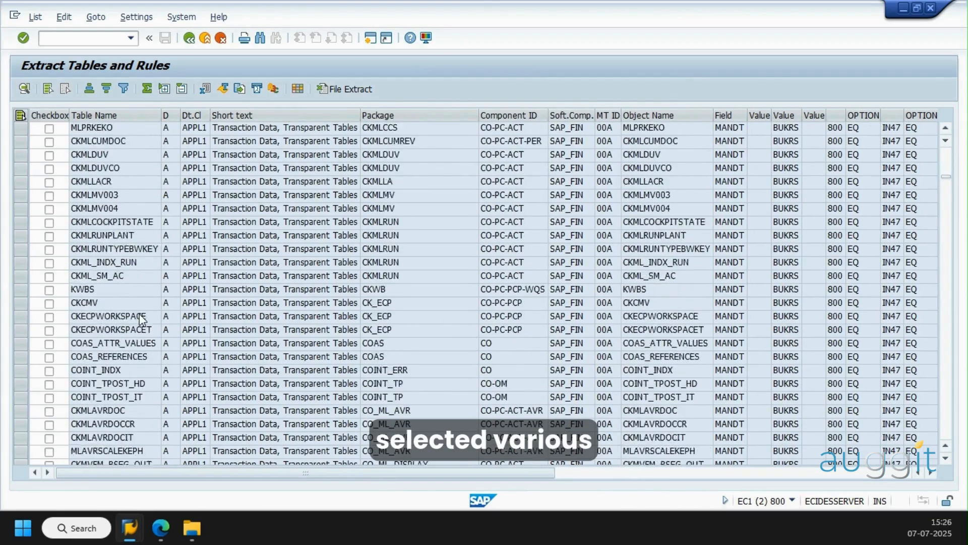
pyautogui.scroll(-20, 94, 348)
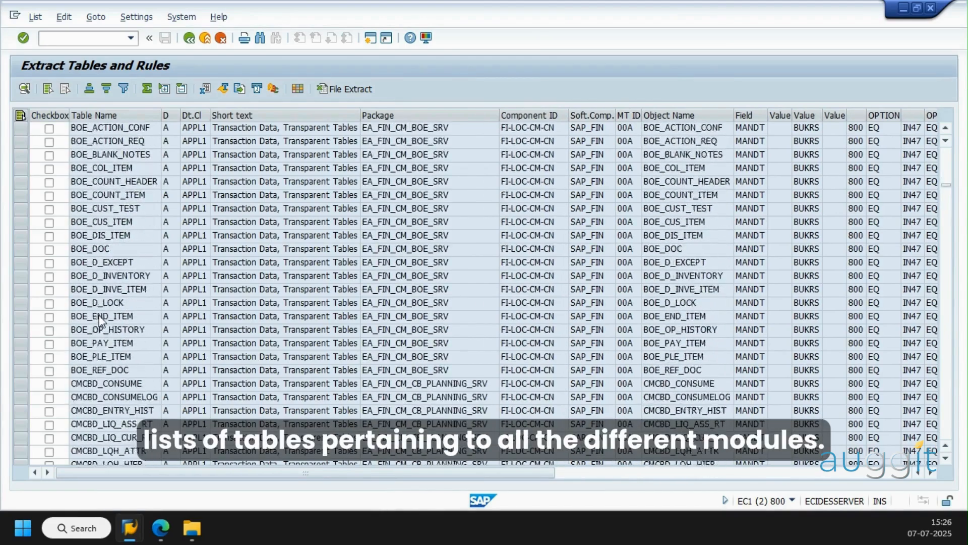
pyautogui.scroll(-20, 99, 319)
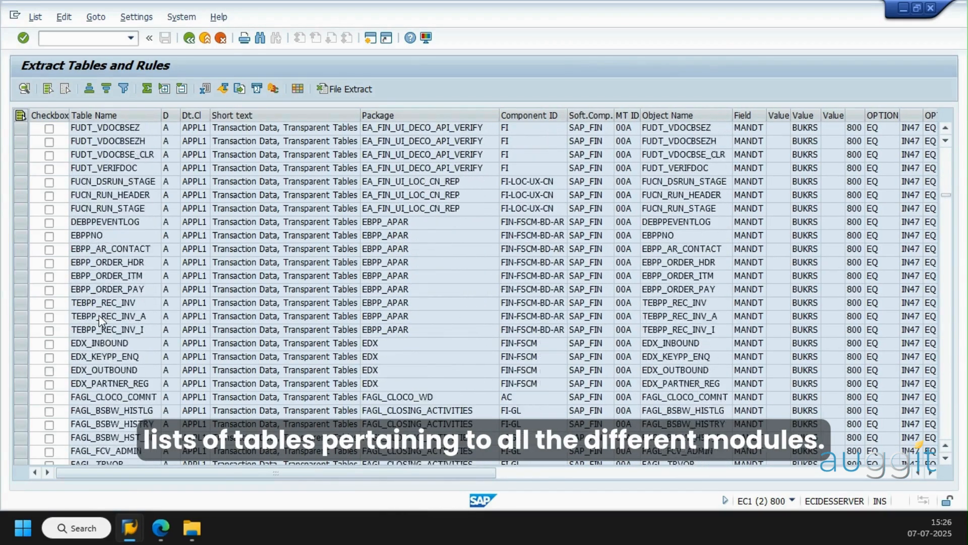
pyautogui.scroll(-4, 99, 320)
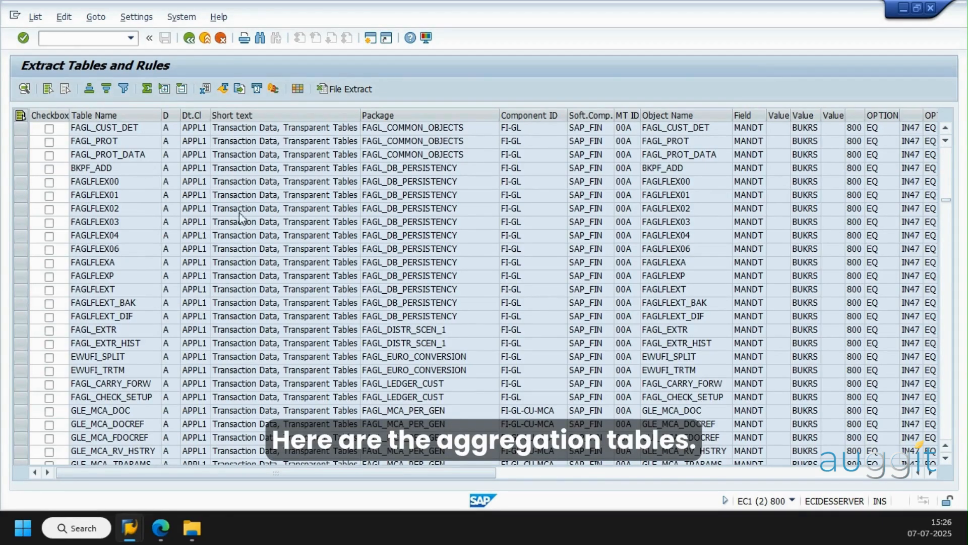
# Review the standard financial document, vendor and customer tables of package FBAS in the extract list.
pyautogui.scroll(-10, 223, 252)
pyautogui.scroll(-18, 181, 302)
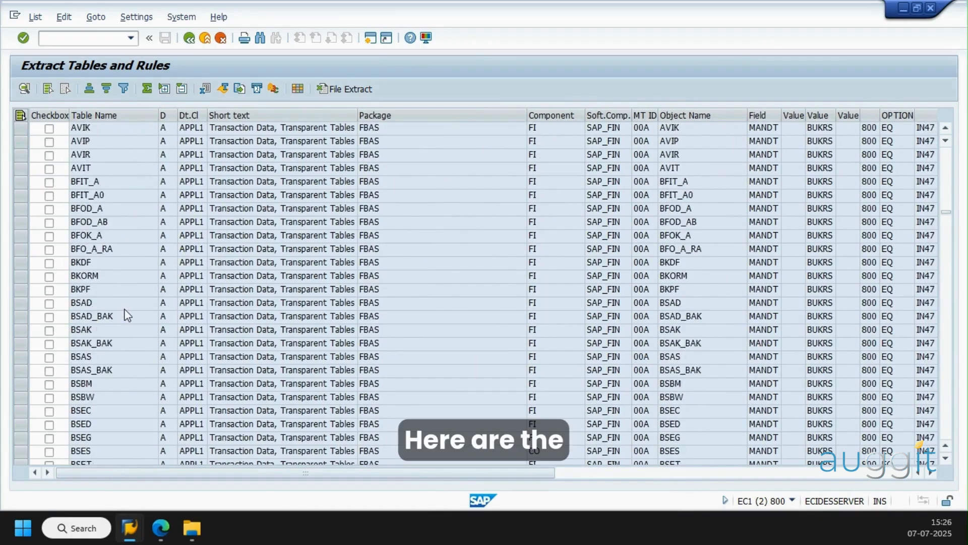
pyautogui.scroll(1, 127, 314)
pyautogui.scroll(-1, 128, 315)
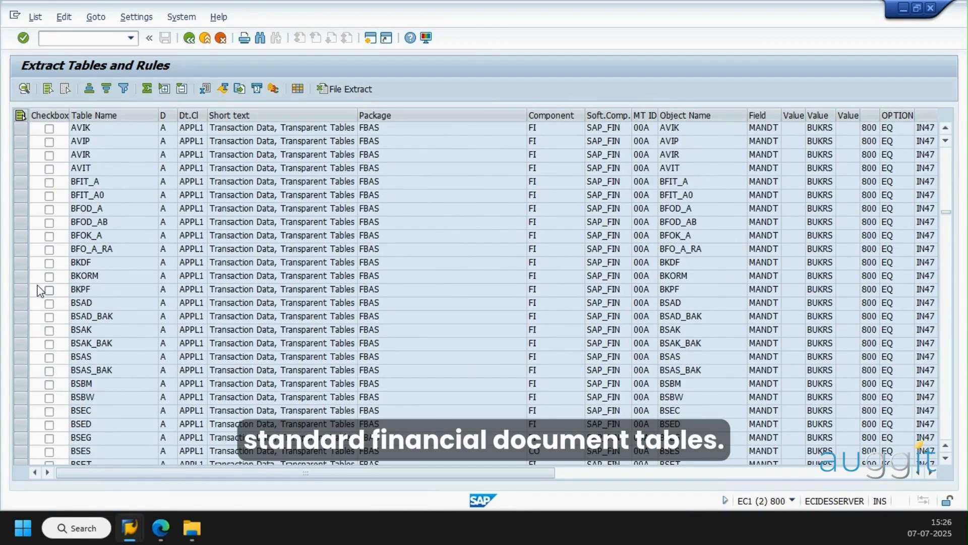
pyautogui.scroll(-1, 38, 286)
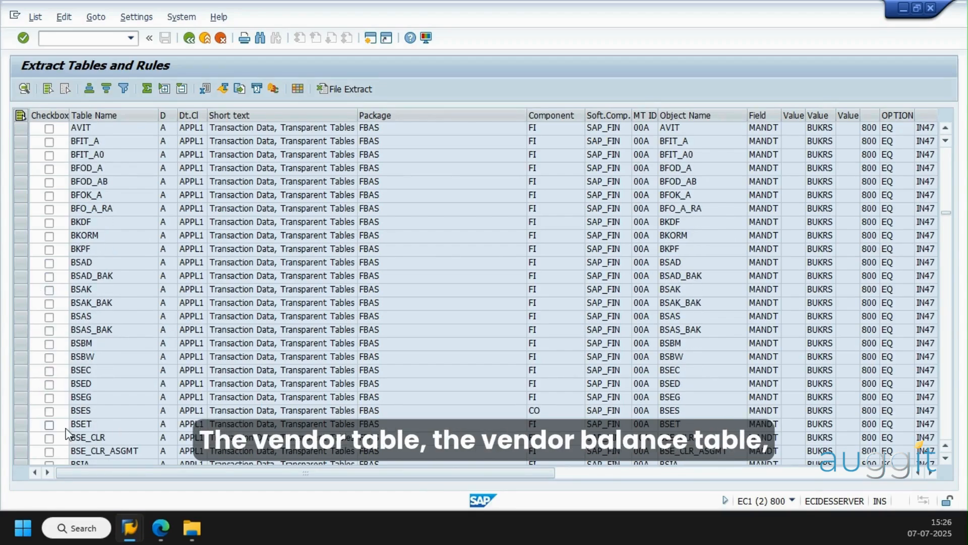
pyautogui.scroll(-1, 68, 426)
pyautogui.scroll(-2, 99, 353)
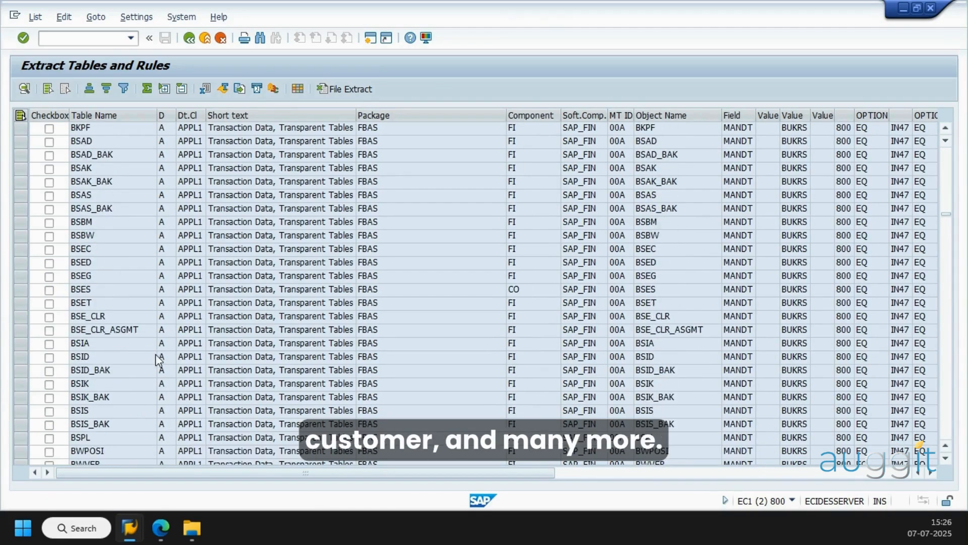
pyautogui.scroll(-15, 159, 424)
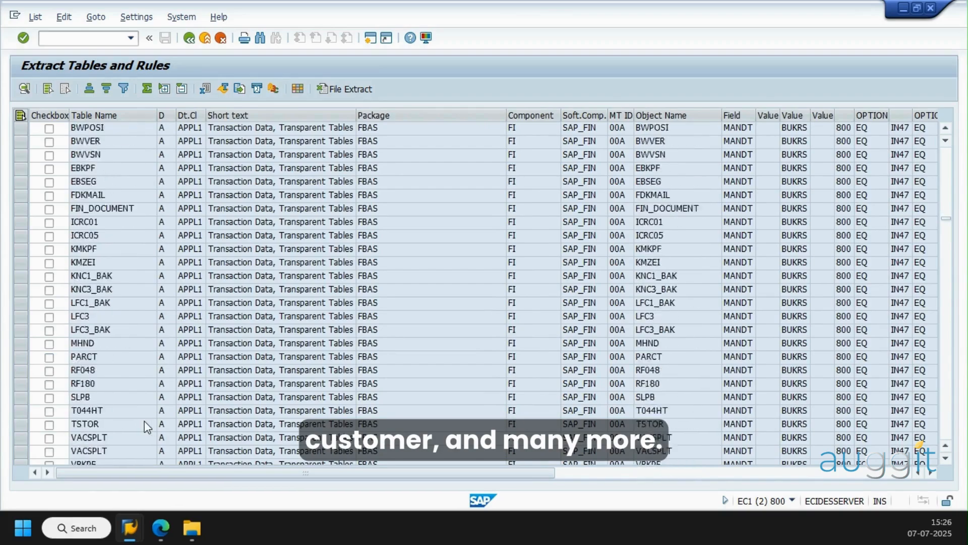
# Return to the selection criteria and review the selection by software component SAP_FIN.
pyautogui.click(190, 39)
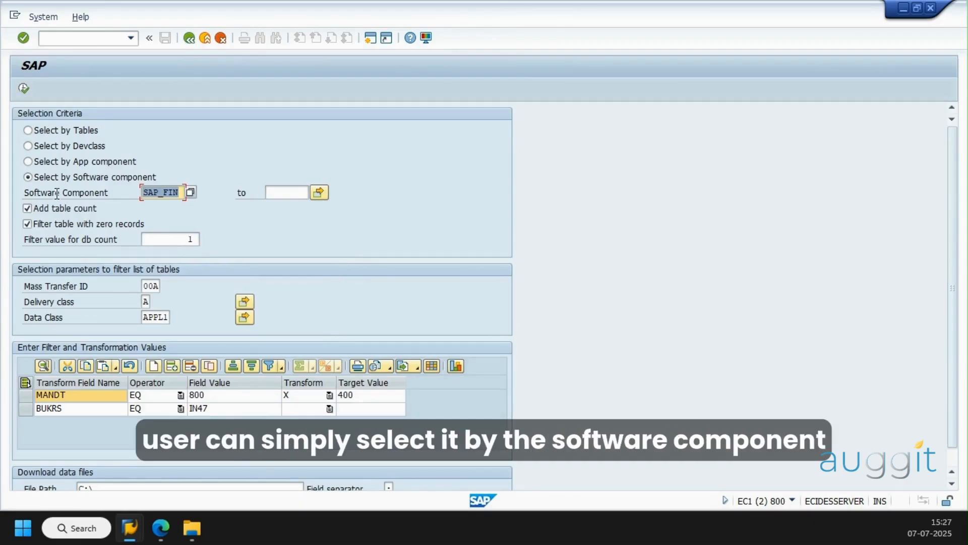
pyautogui.write('400')
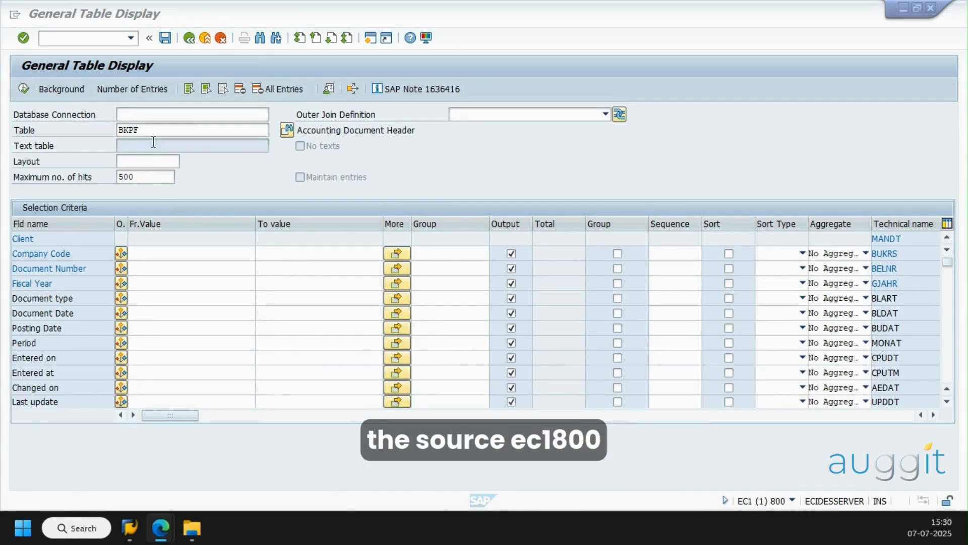
# Check the total number of entries in table BKPF on source system EC1, client 800, and close the result.
pyautogui.click(129, 86)
pyautogui.click(129, 89)
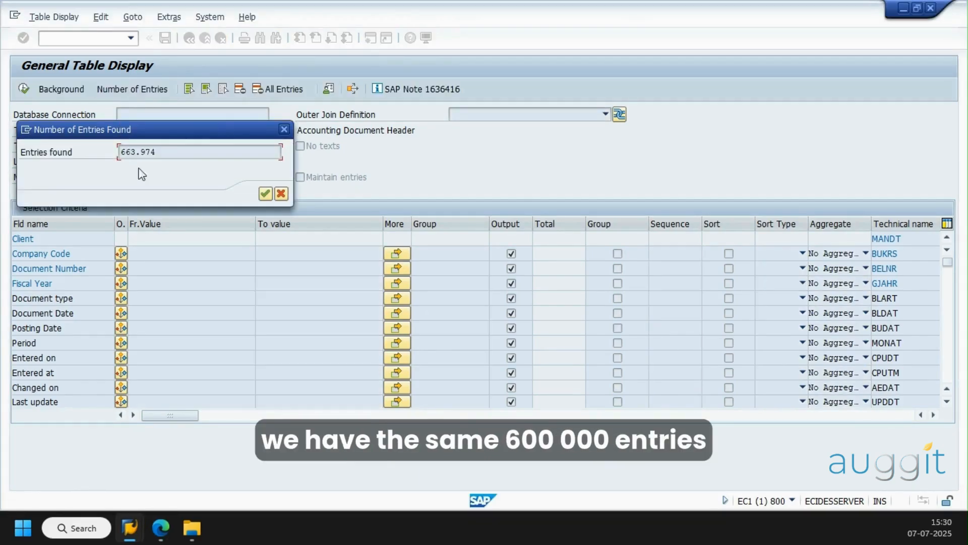
pyautogui.moveTo(212, 127); pyautogui.dragTo(352, 125)
pyautogui.click(398, 185)
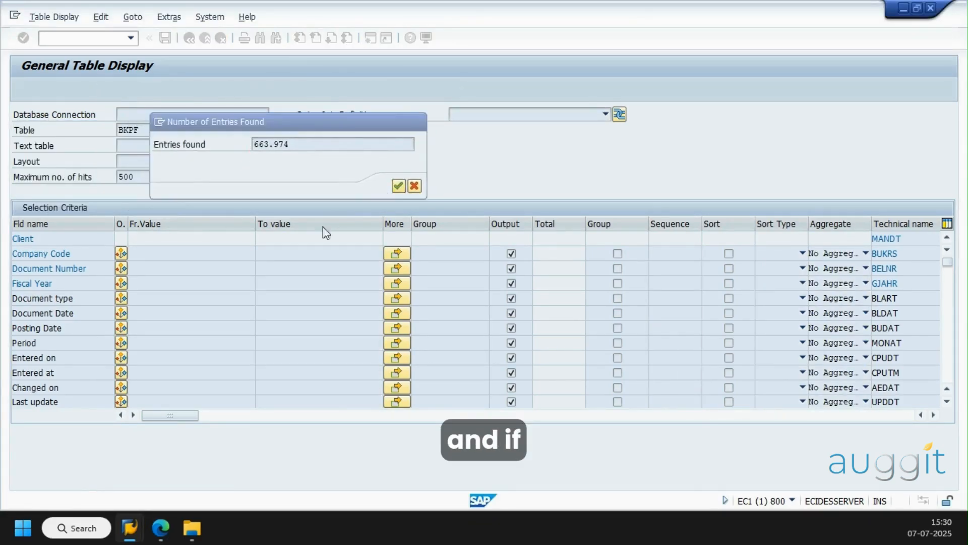
# Filter BKPF on company code IN47 in EC1 client 800 and check the number of entries.
pyautogui.click(159, 256)
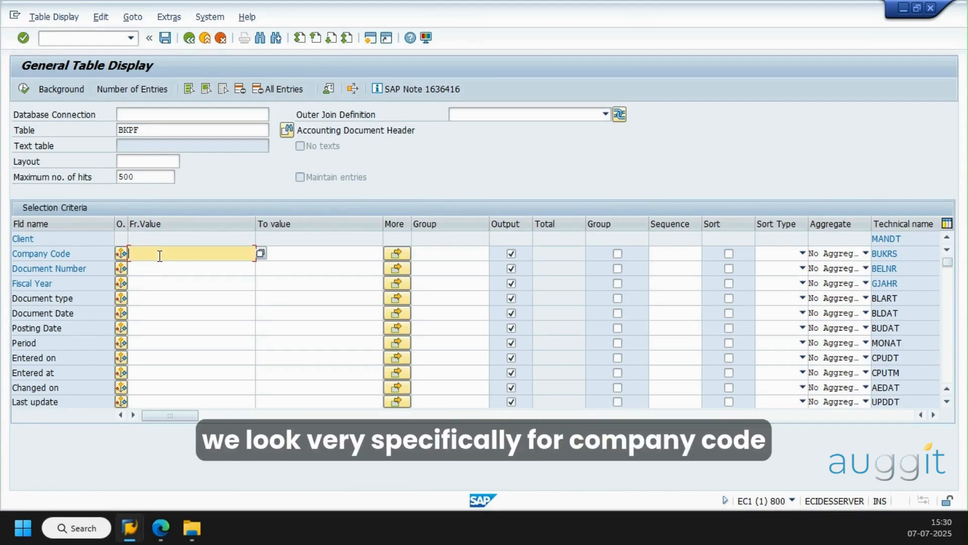
pyautogui.write('IN47')
pyautogui.click(125, 92)
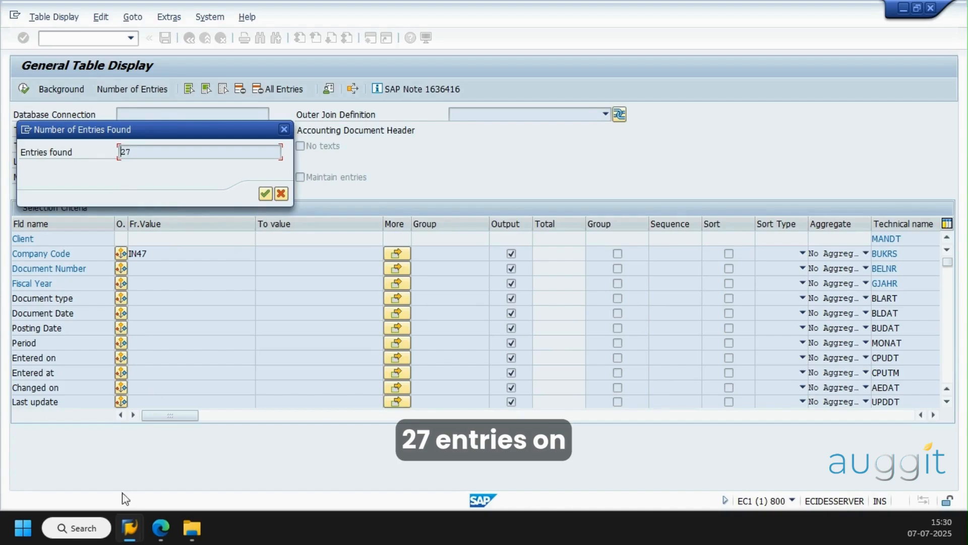
# Switch to the EC2 client 400 session, check the total number of BKPF entries there, and close the result.
pyautogui.moveTo(130, 528)
pyautogui.click(298, 452)
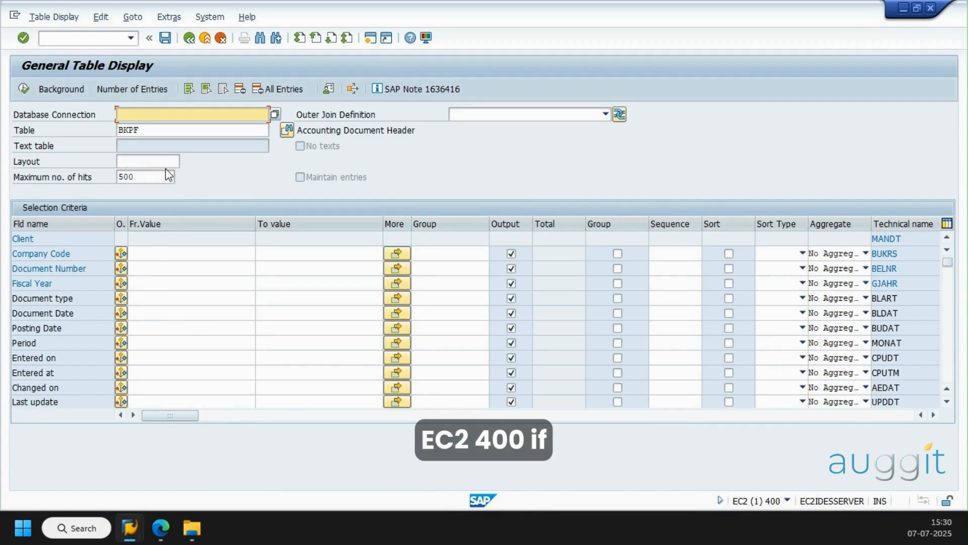
pyautogui.doubleClick(150, 129)
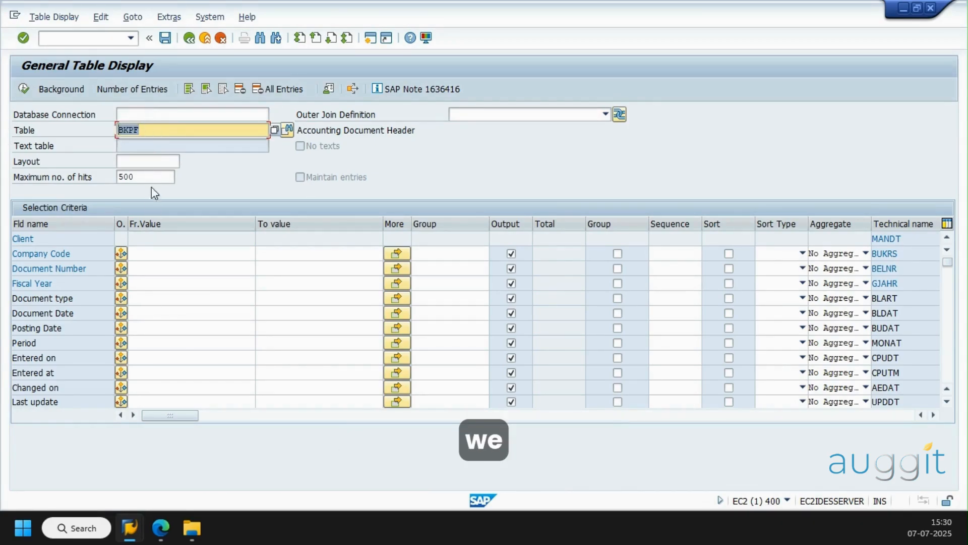
pyautogui.click(143, 90)
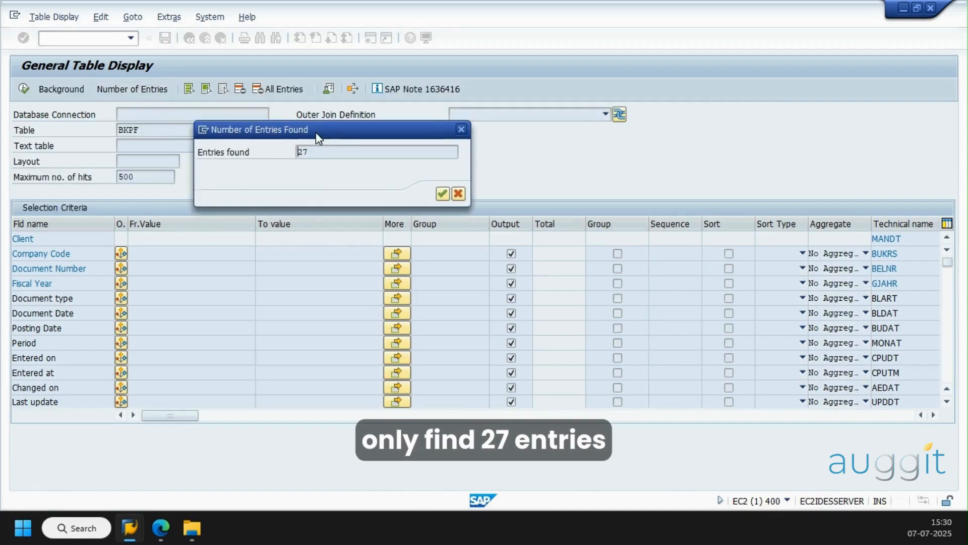
pyautogui.click(443, 193)
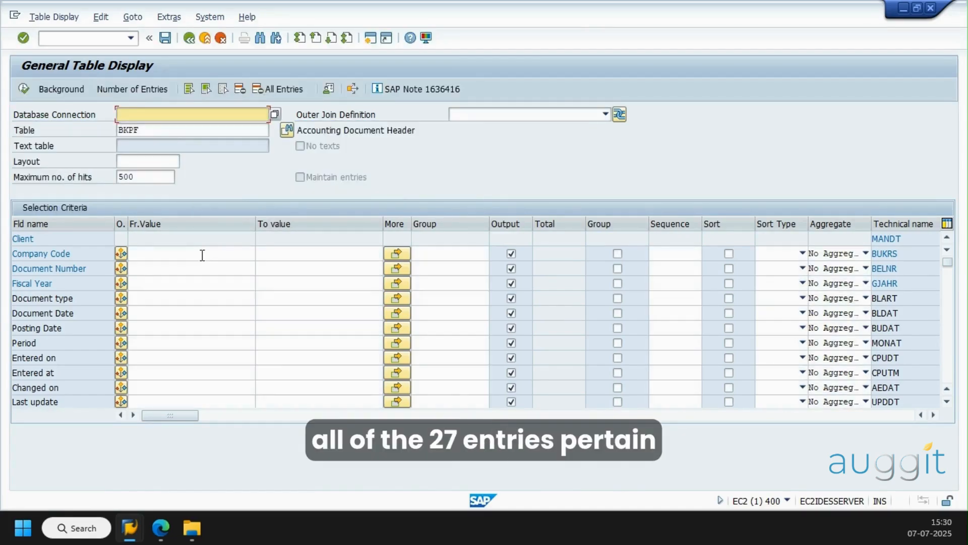
# Restrict BKPF to company code IN47 in EC2 client 400, check the number of entries, and close the result.
pyautogui.click(203, 252)
pyautogui.write('In47')
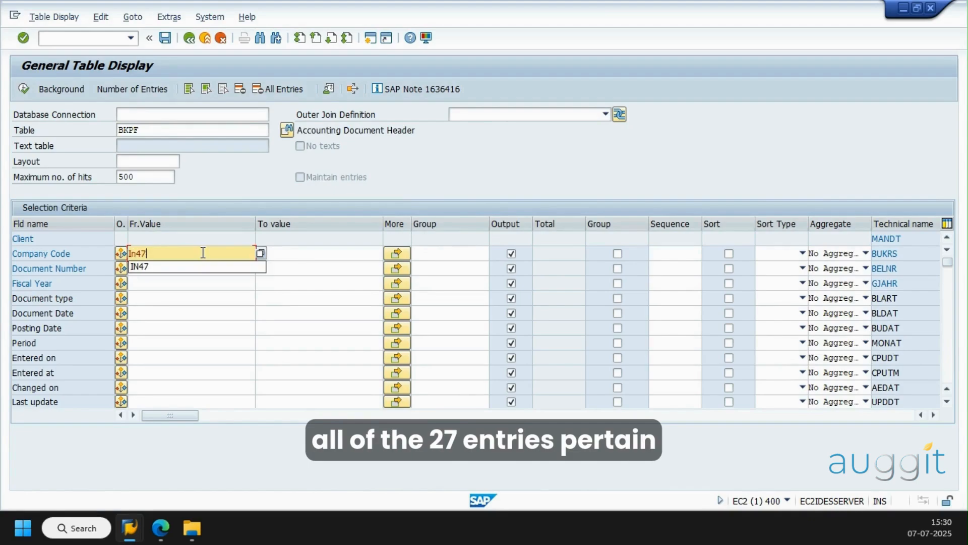
pyautogui.press('Return')
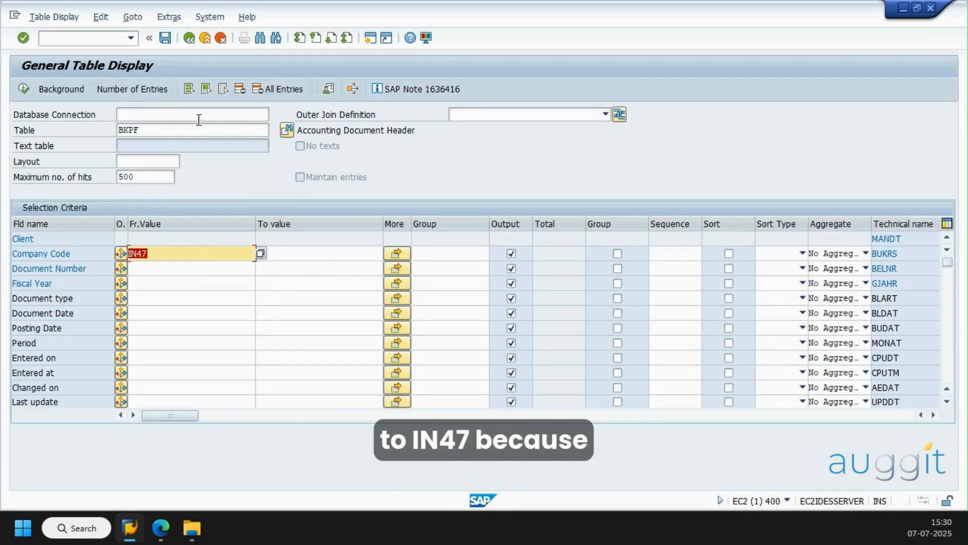
pyautogui.click(131, 89)
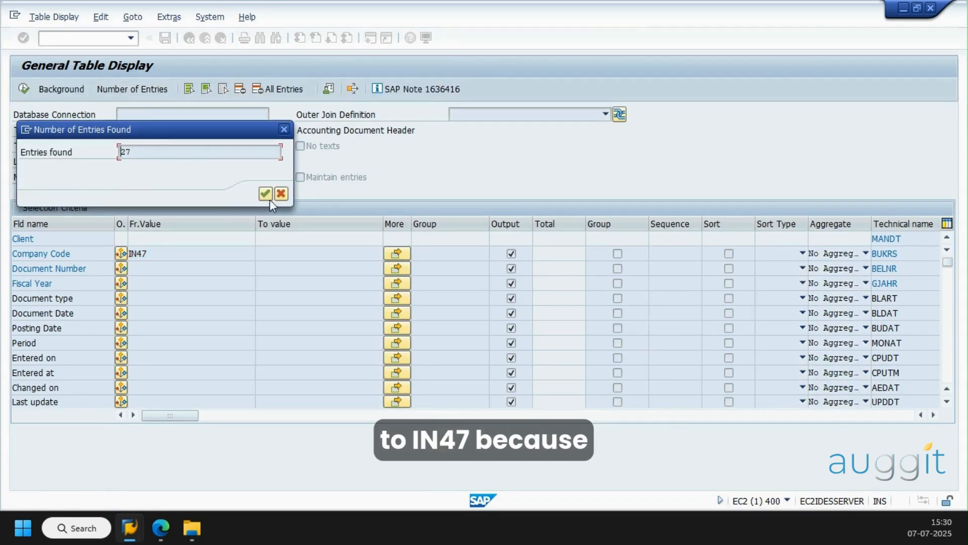
pyautogui.click(265, 195)
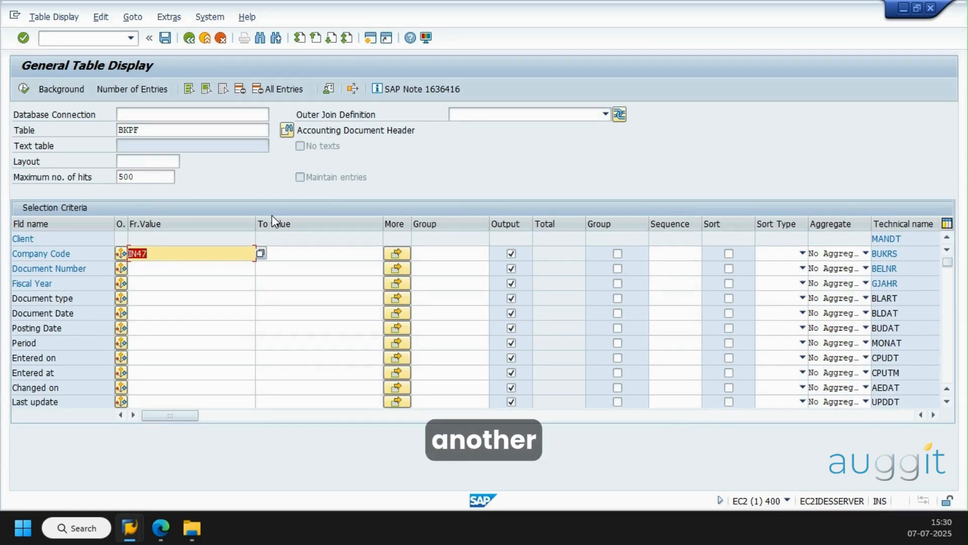
pyautogui.press('F3')
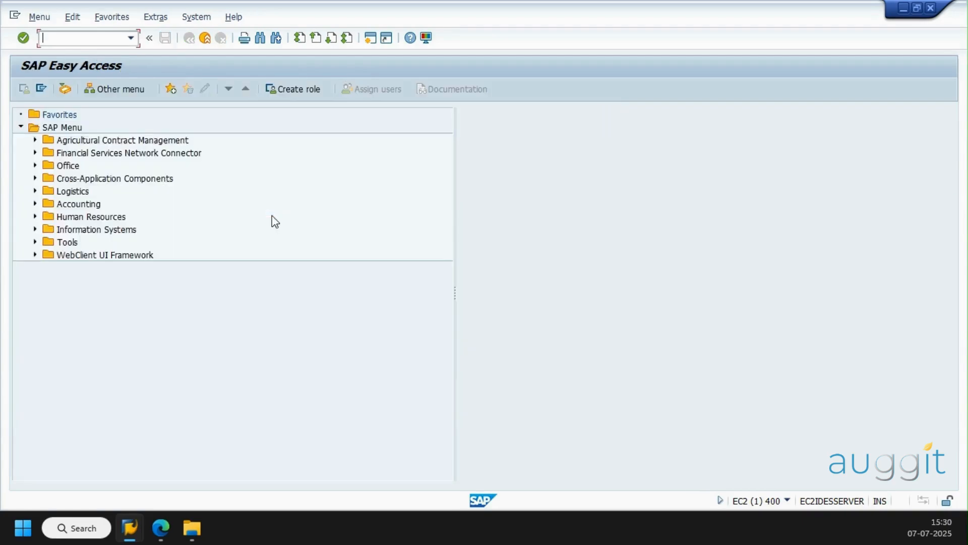
pyautogui.write('fb03')
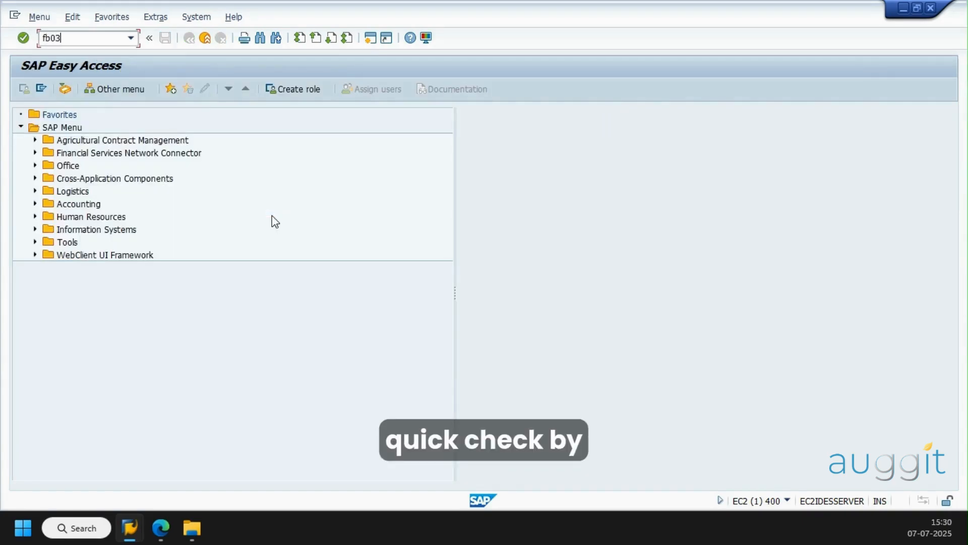
pyautogui.press('Return')
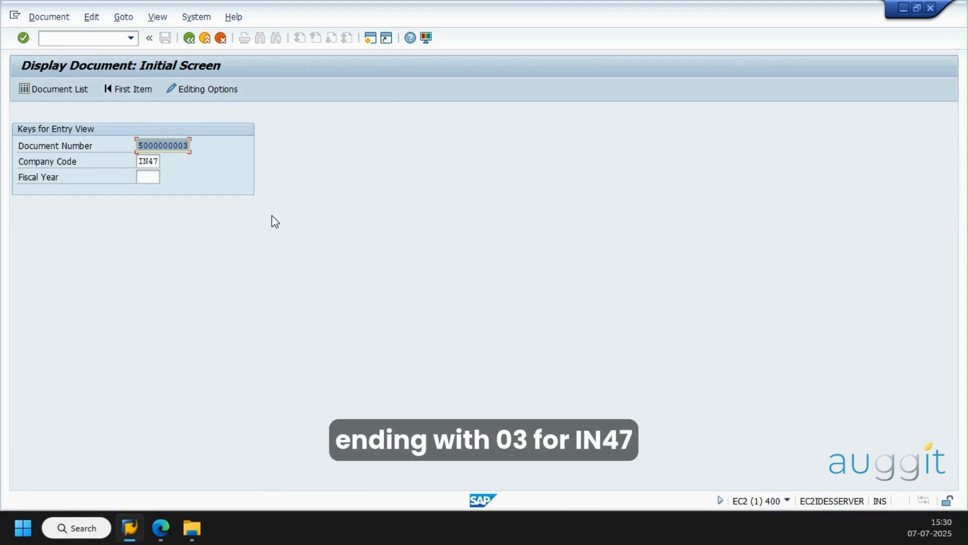
pyautogui.press('Tab')
pyautogui.press('Tab')
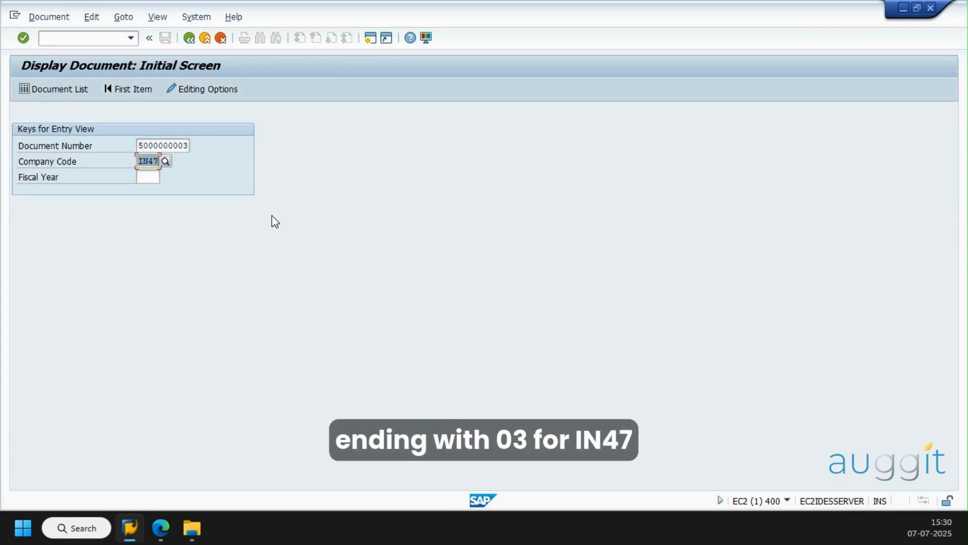
pyautogui.write('2014')
pyautogui.press('Return')
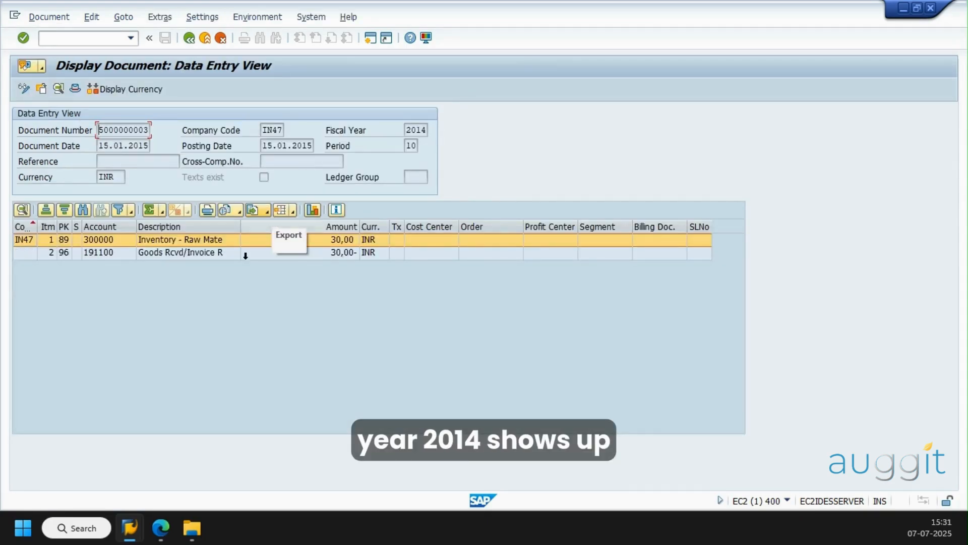
# Switch to the EC1 client 800 session and use FB03 to display the same IN47 document for fiscal year 2014.
pyautogui.moveTo(130, 528)
pyautogui.click(169, 454)
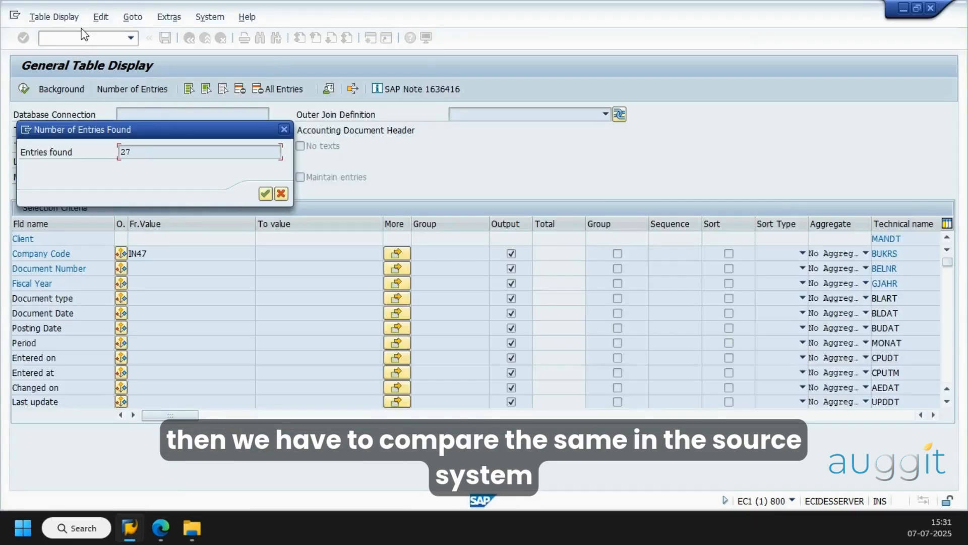
pyautogui.click(72, 39)
pyautogui.write('/nfb03')
pyautogui.press('Return')
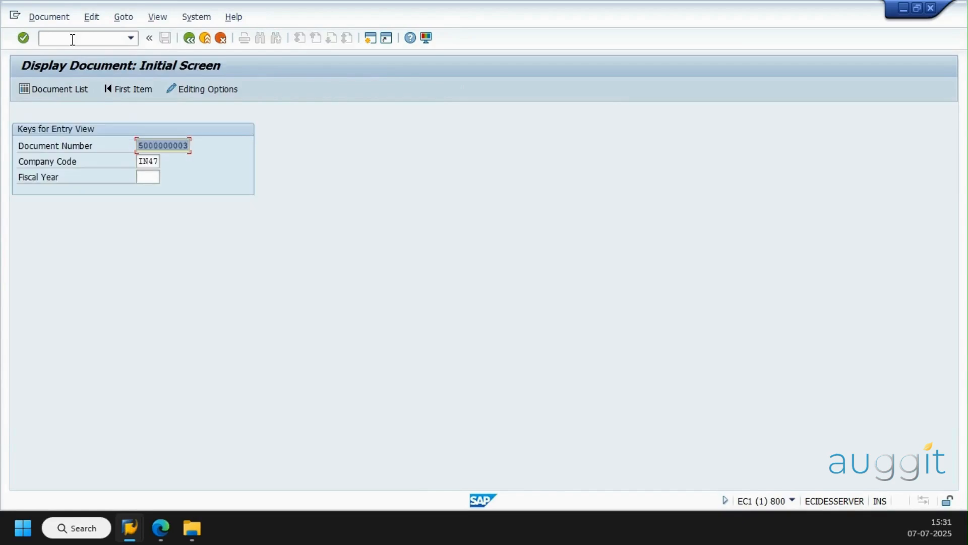
pyautogui.press('Tab')
pyautogui.write('2014')
pyautogui.press('Return')
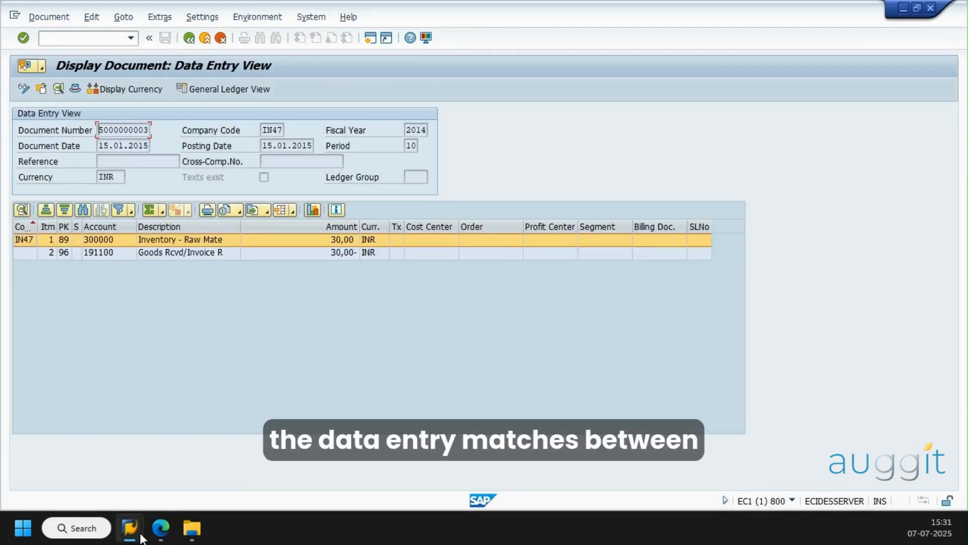
# Compare the document's data entry view in EC2 client 400 with the one in EC1 client 800, ending in the EC1 session.
pyautogui.moveTo(142, 537)
pyautogui.click(311, 473)
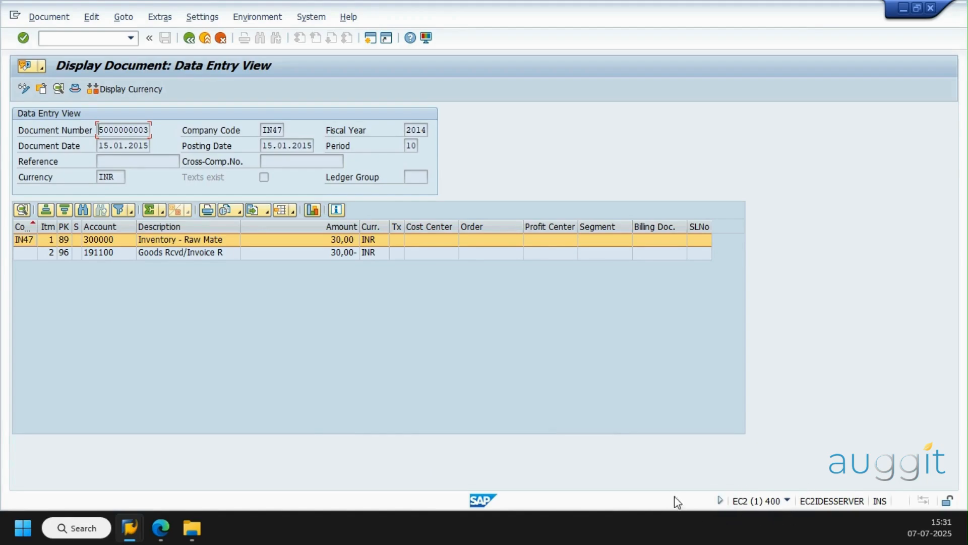
pyautogui.moveTo(132, 527)
pyautogui.click(160, 477)
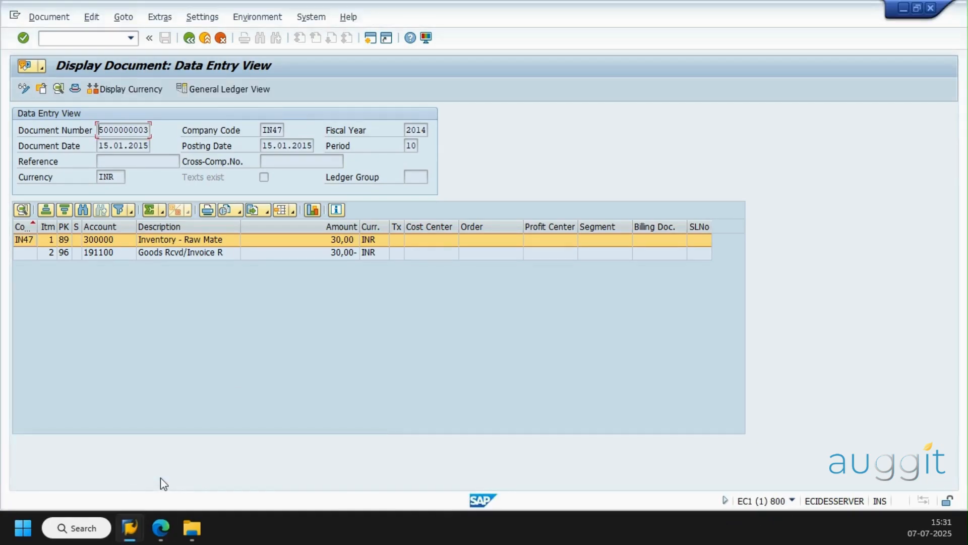